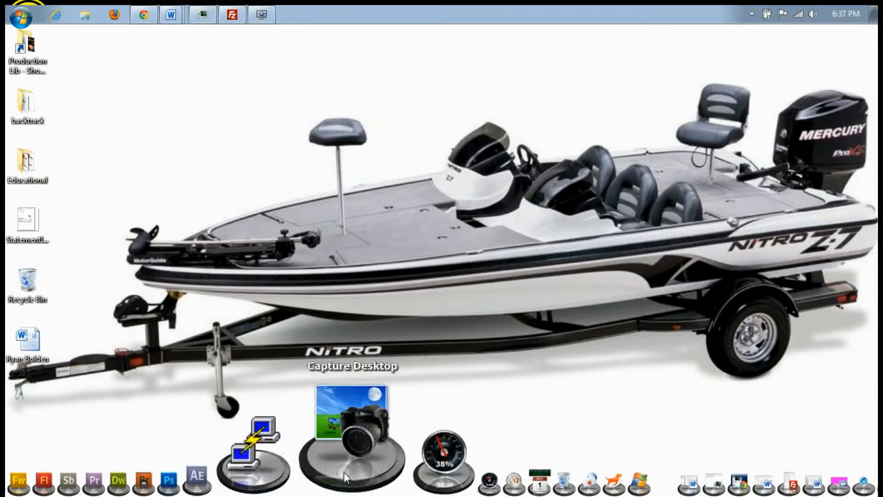
Launch Outlook 2010 from the Windows 7 desktop dock
click(495, 464)
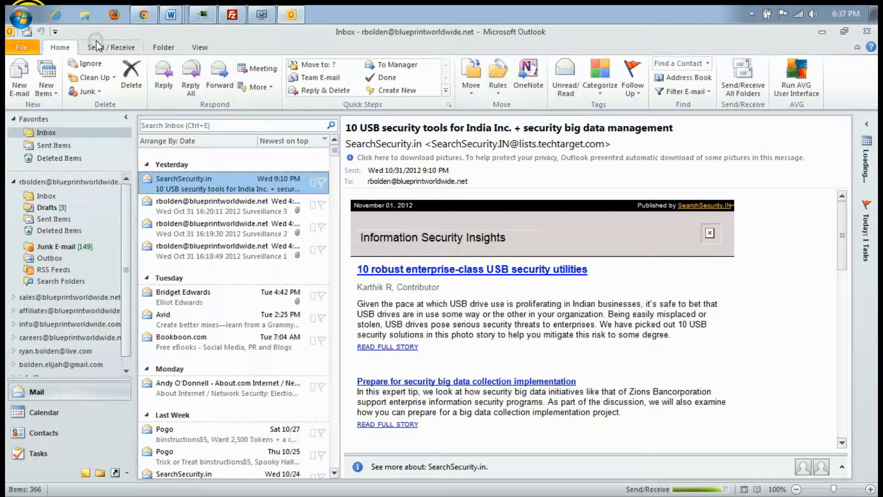
Start Add Account from File's Account Information and select the Your Name and E-mail Address fields
click(24, 47)
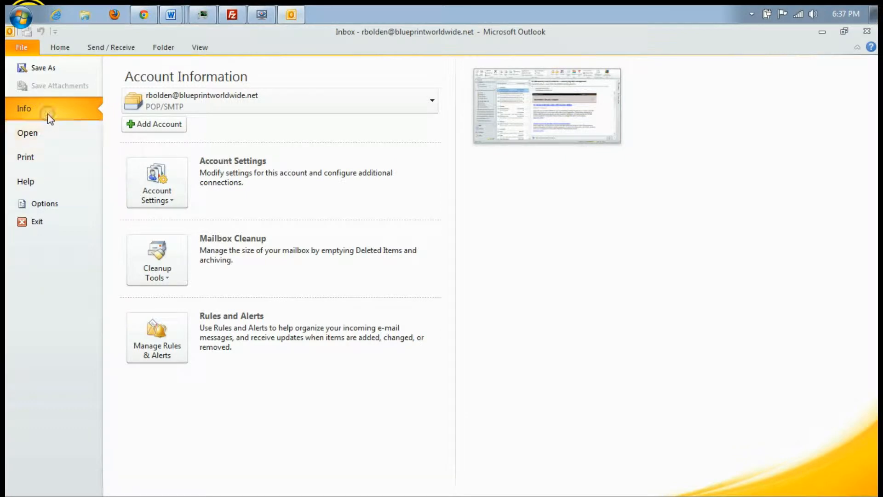
click(160, 128)
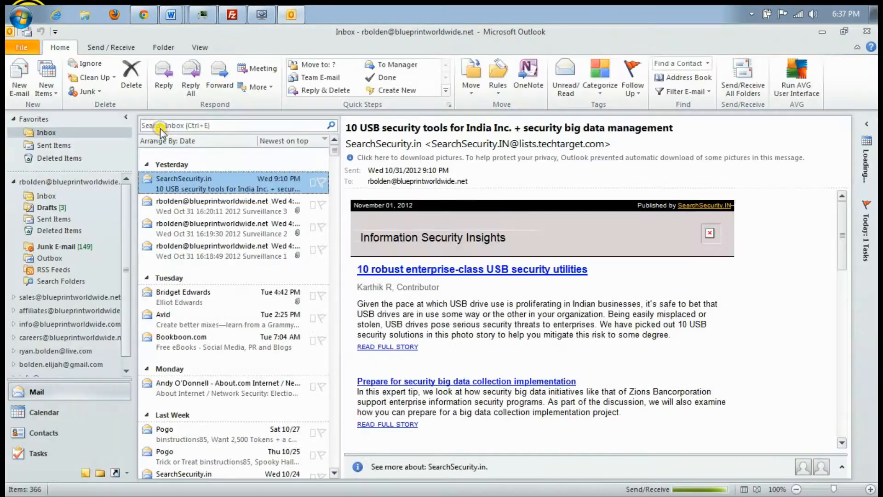
click(148, 128)
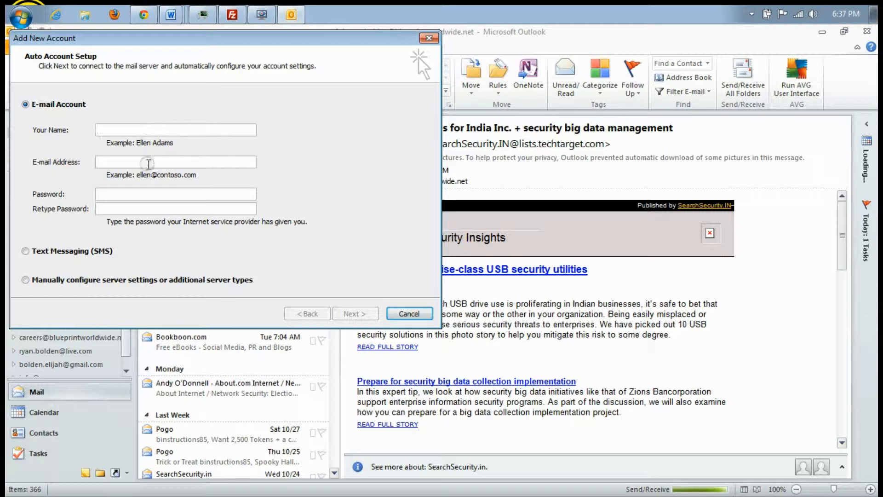
click(147, 161)
Choose manual server configuration with the Internet E-mail service to reach the Internet E-mail Settings page
click(148, 209)
click(25, 279)
click(350, 313)
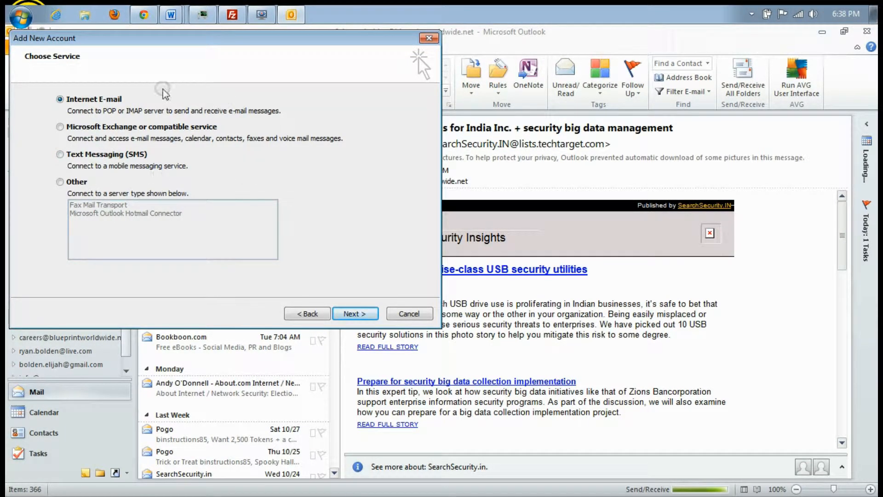
click(72, 102)
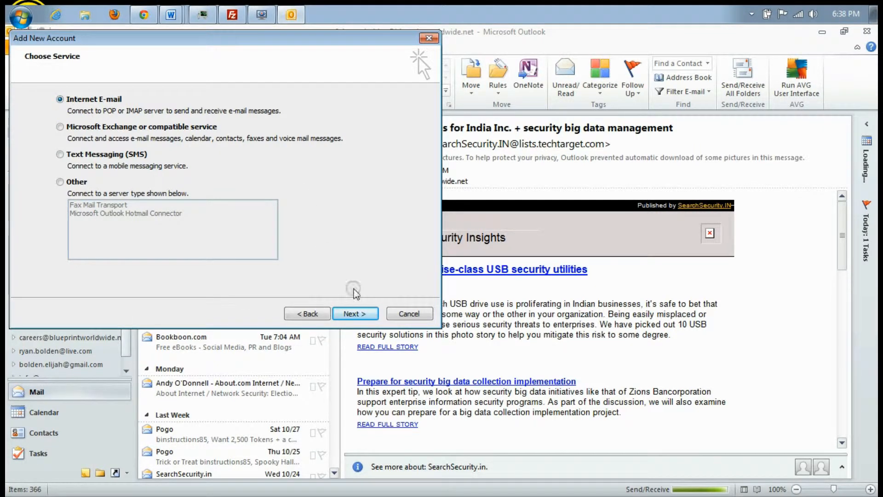
click(356, 314)
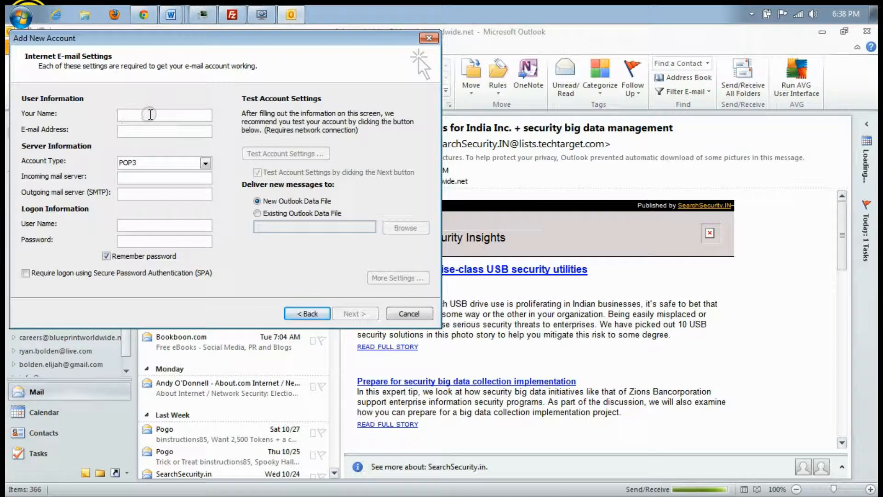
text(Edwards Construction)
key(Tab)
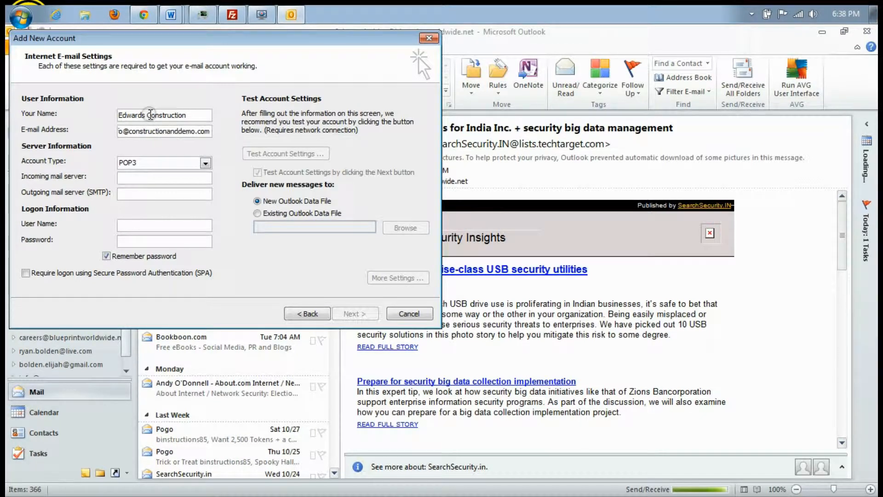
key(Tab)
key(Tab)
text(mail.construcionanddemo.com)
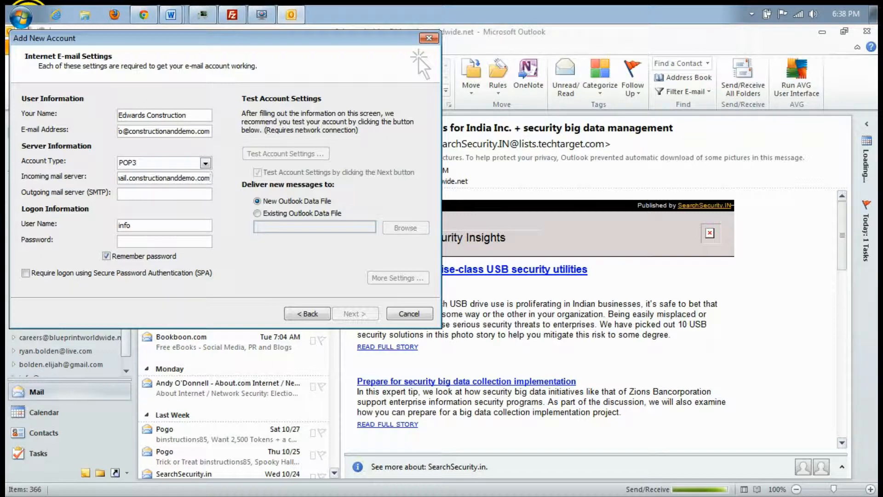
Copy the server name into the outgoing SMTP field, enter the user name and password, and test the settings
key(ctrl+a)
key(ctrl+c)
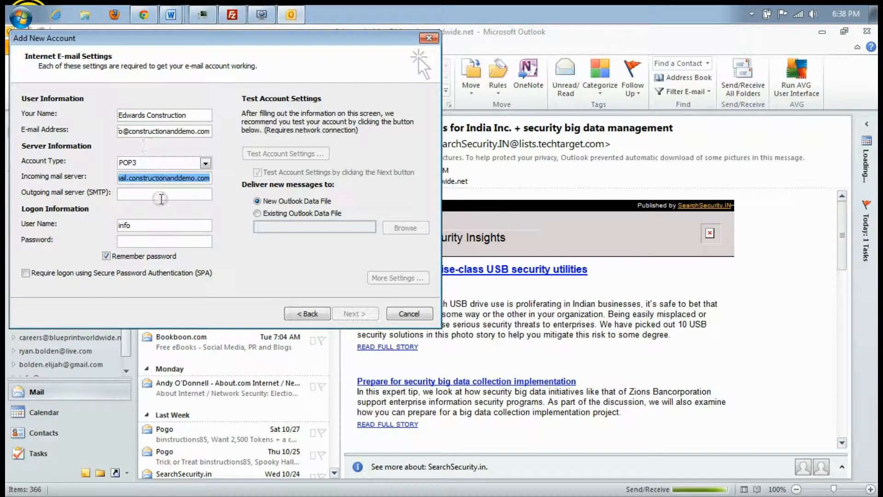
click(161, 193)
key(ctrl+v)
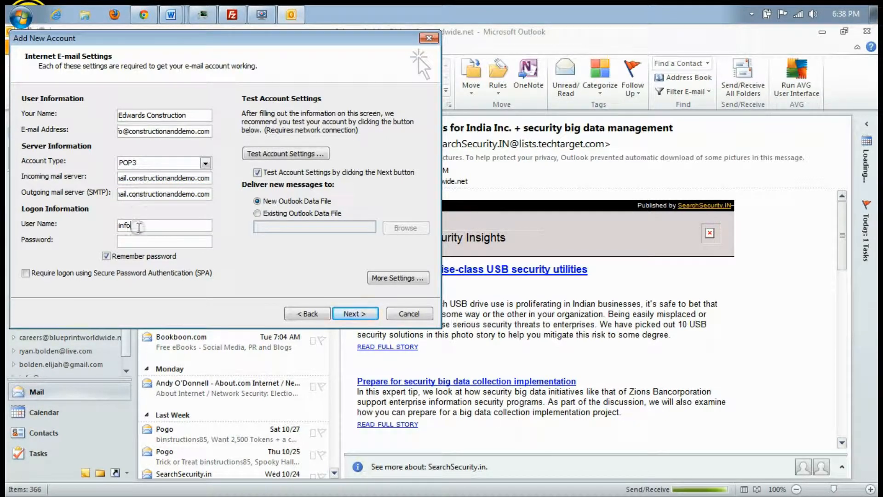
text(@constructionanddemo.com)
key(Tab)
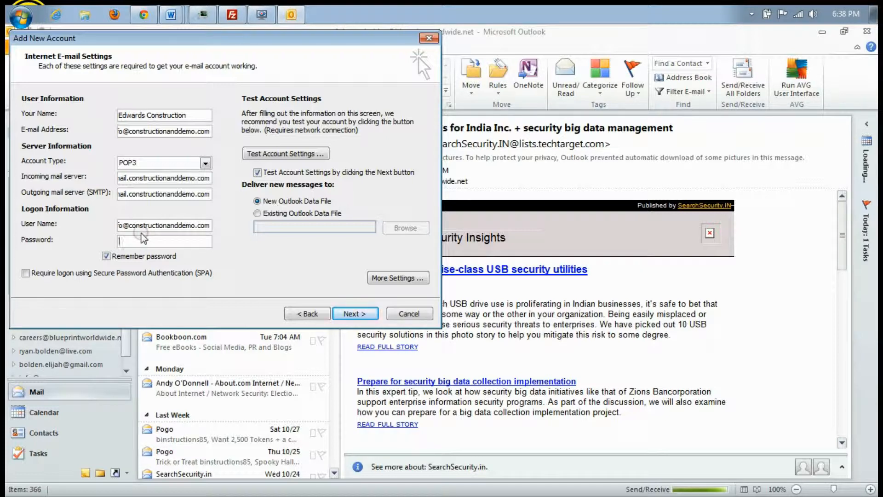
text(****)
click(276, 156)
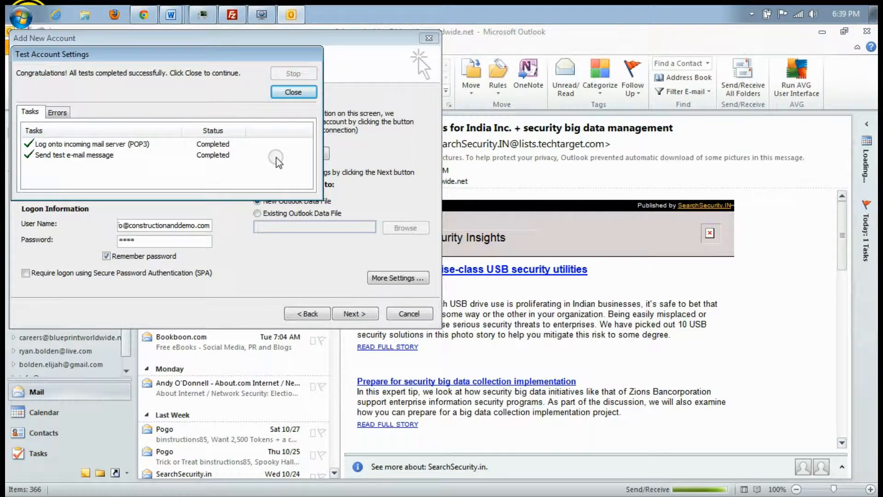
Under More Settings > Advanced, change the outgoing SMTP port from 25 to 26, then rerun the test
click(293, 92)
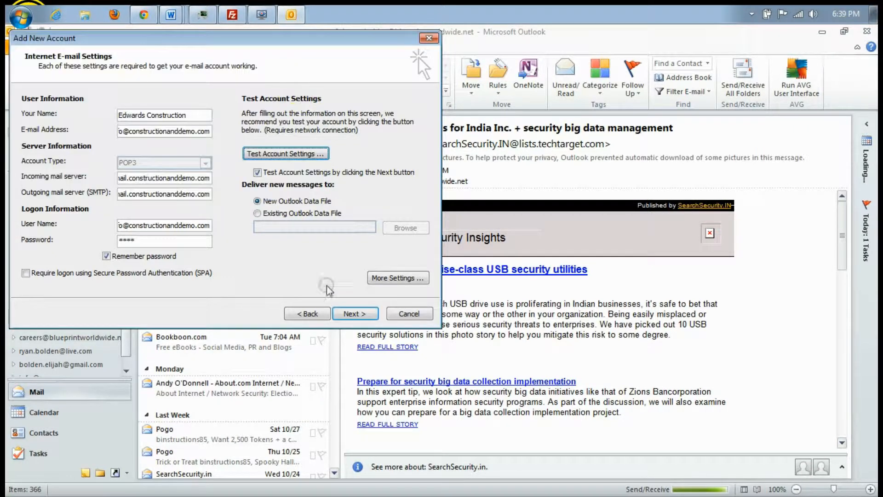
click(394, 277)
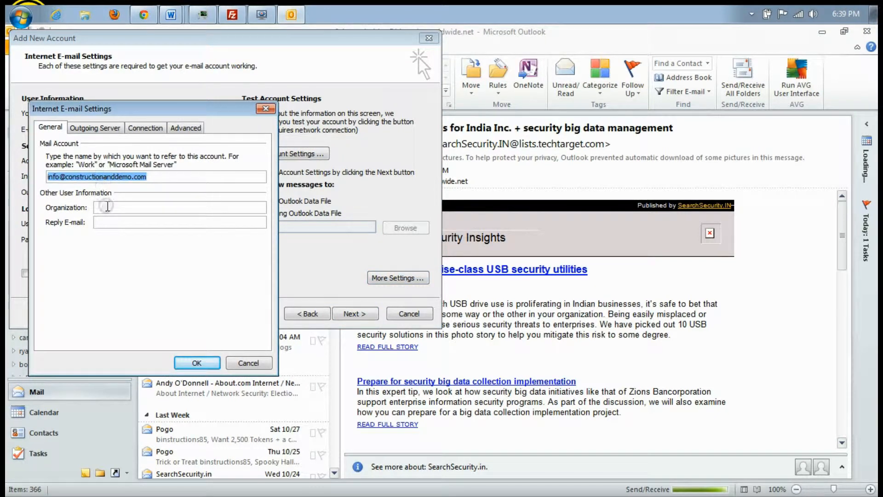
click(95, 128)
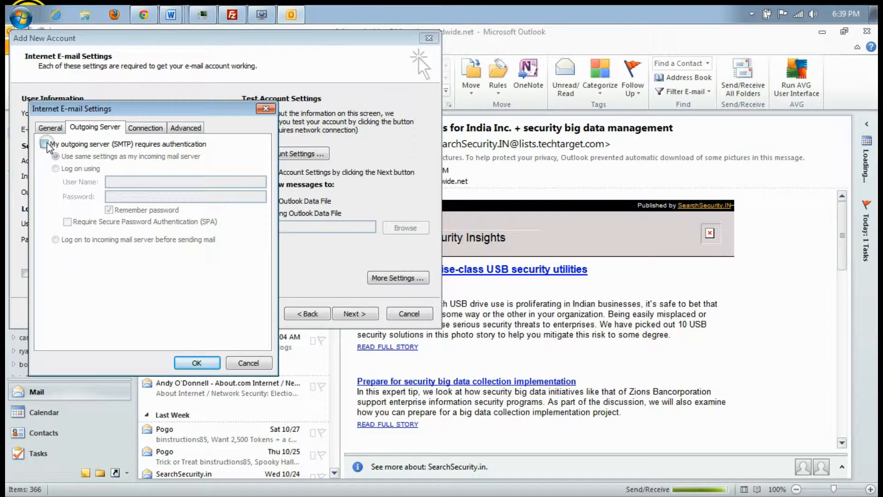
click(145, 128)
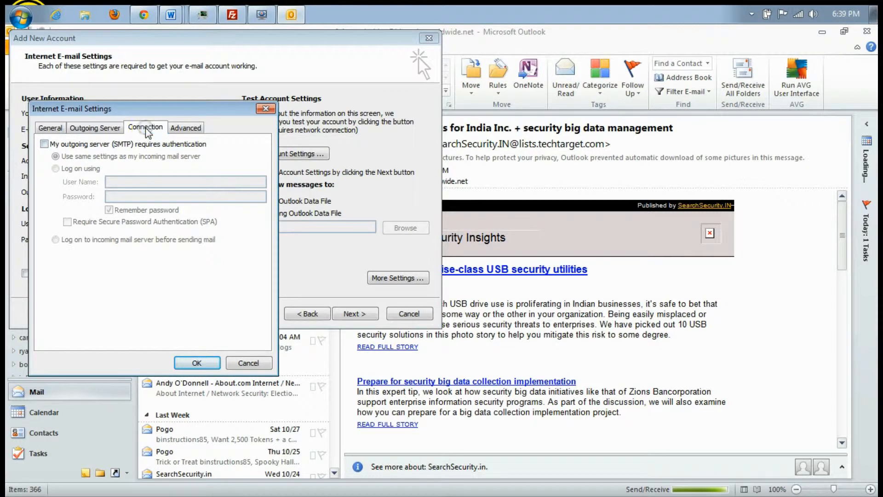
click(184, 127)
double_click(138, 187)
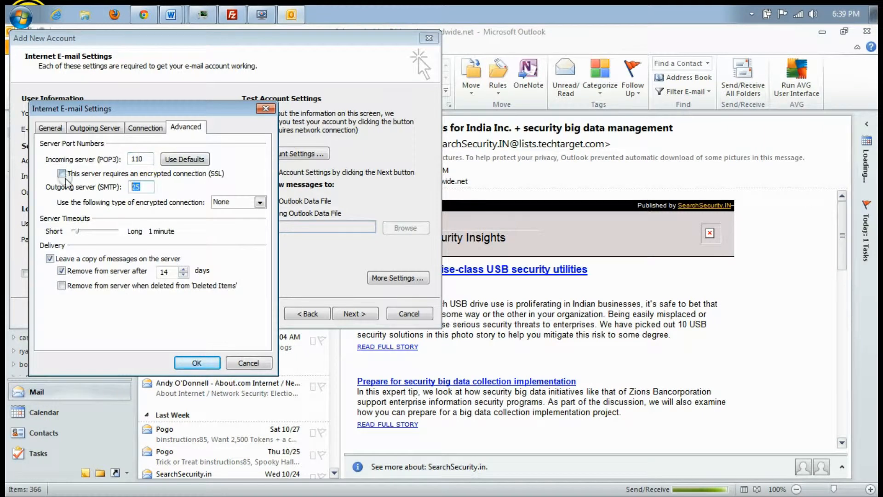
text(26)
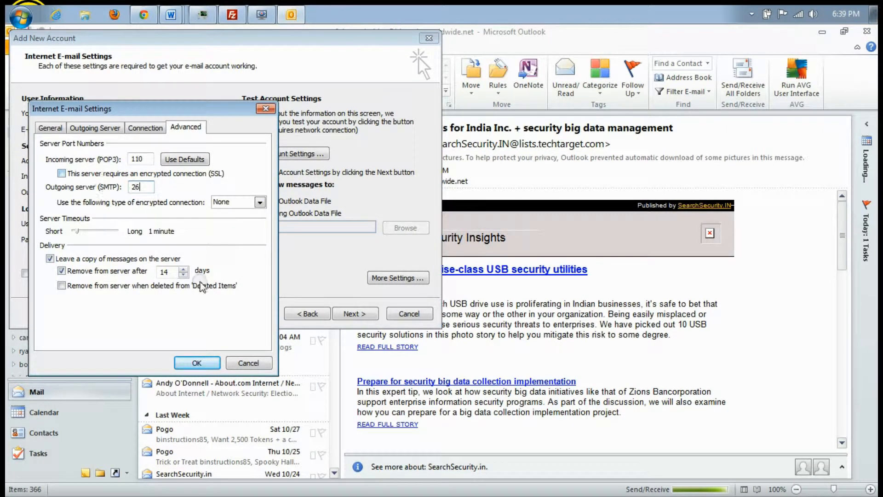
click(196, 363)
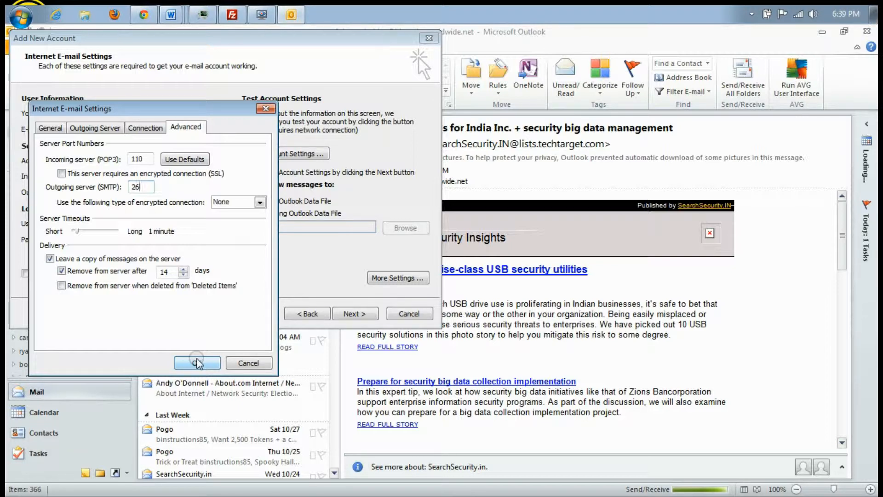
click(359, 316)
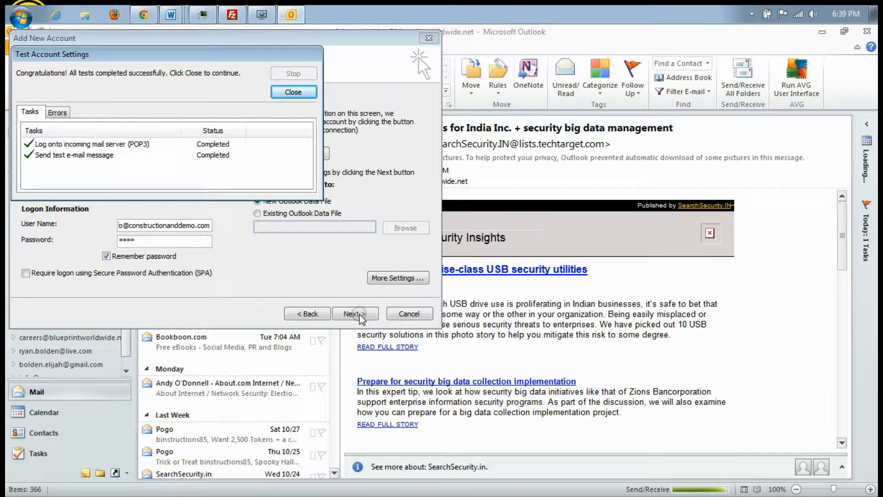
Close the passed test results and finish the wizard at the Congratulations page
click(289, 93)
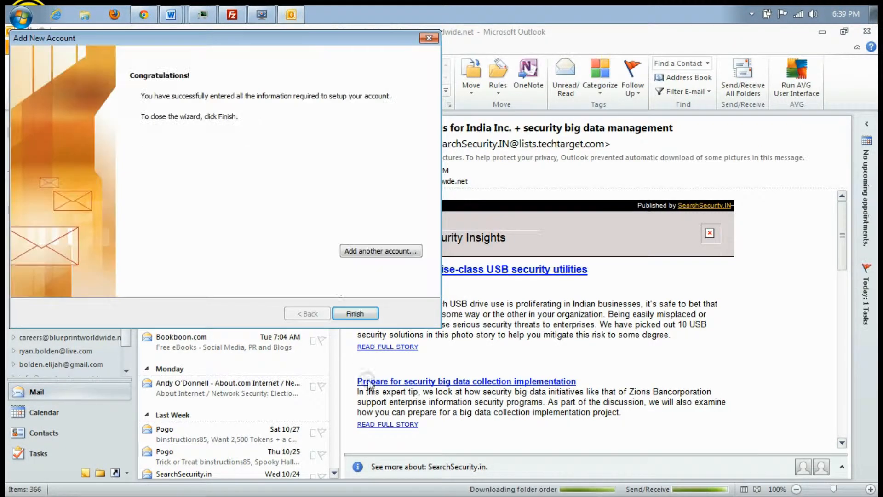
click(354, 313)
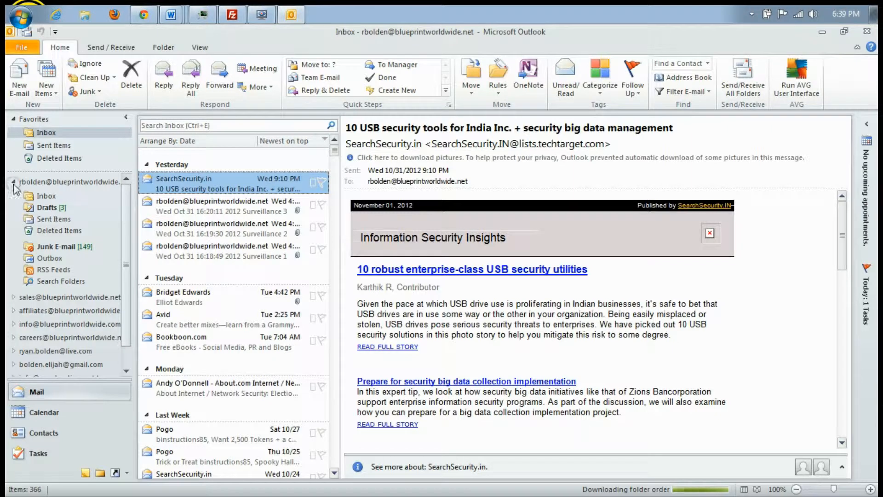
Collapse the first account's folders and open the new account's Inbox
click(15, 182)
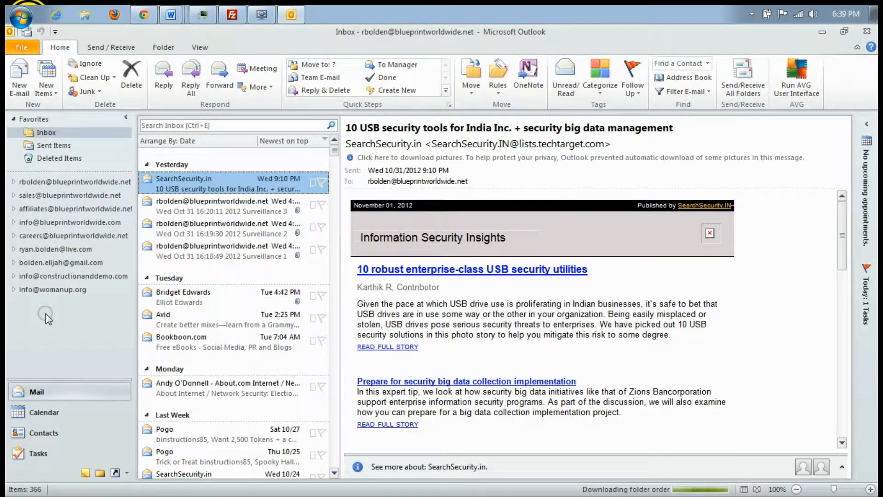
click(46, 277)
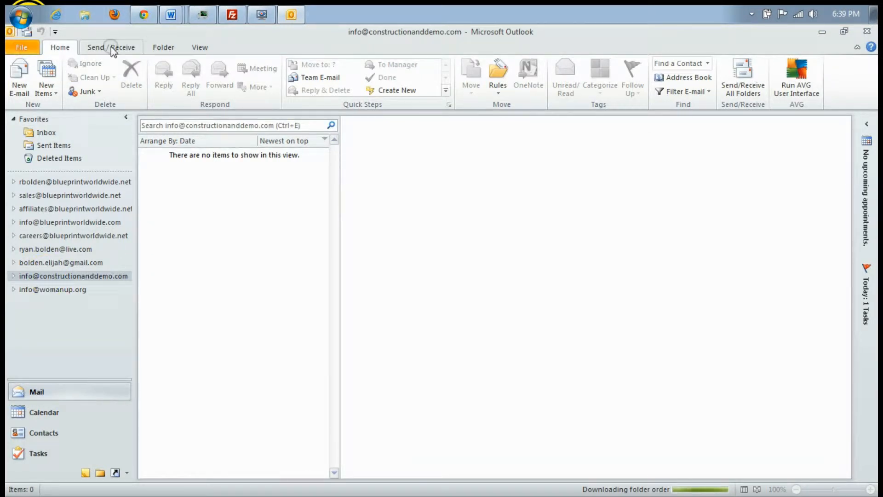
click(14, 276)
click(46, 289)
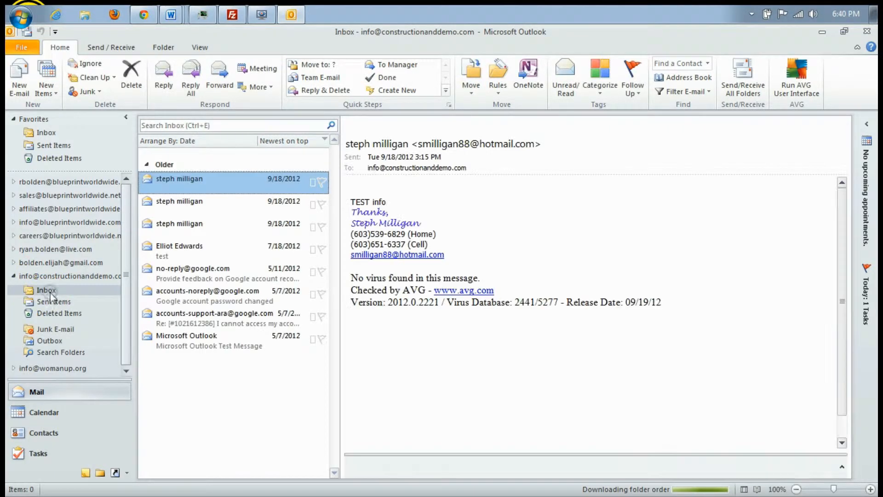
Show the full folder list with the first account collapsed, then switch to Calendar
click(99, 472)
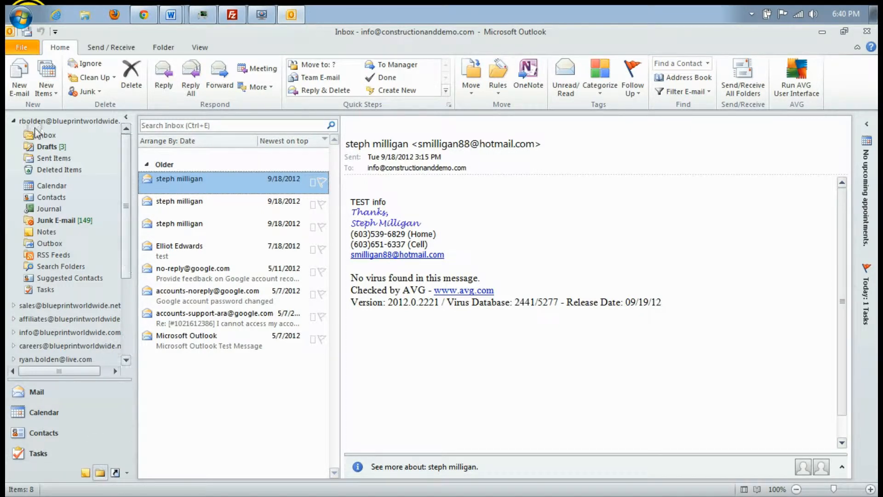
click(14, 121)
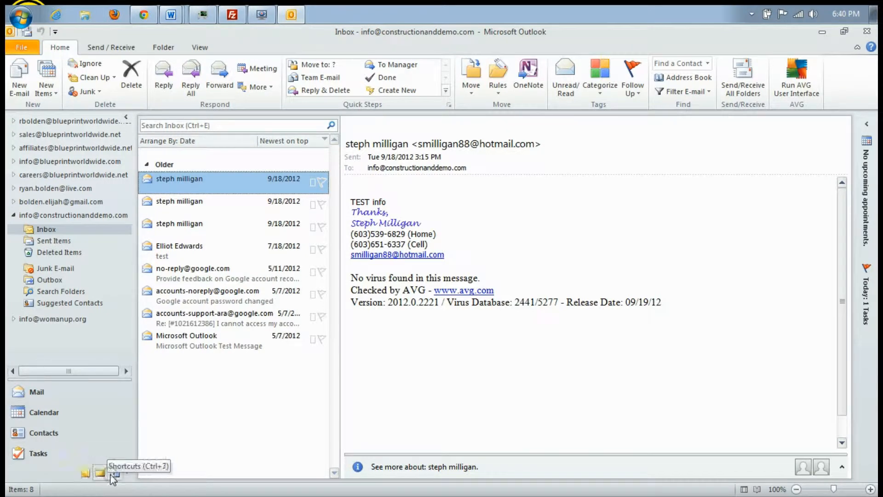
click(39, 413)
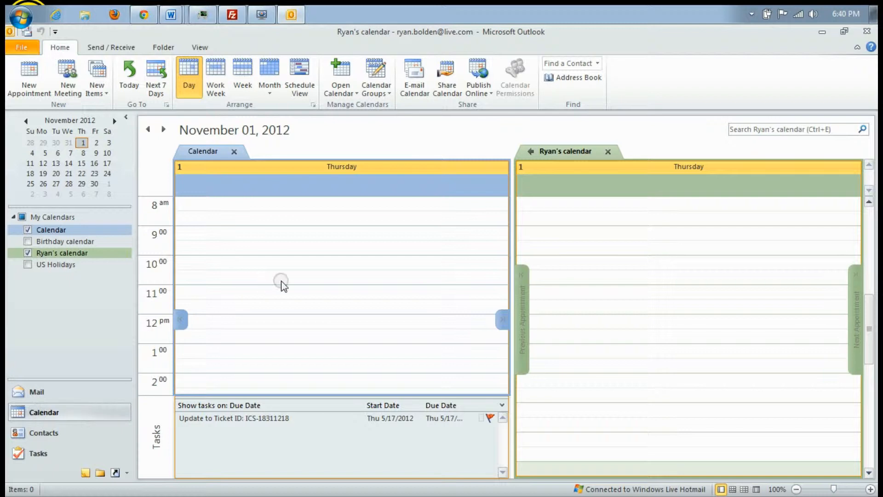
Create the all-day event 'Start to type Event here' on November 1, 2012, snoozing its reminder
click(569, 190)
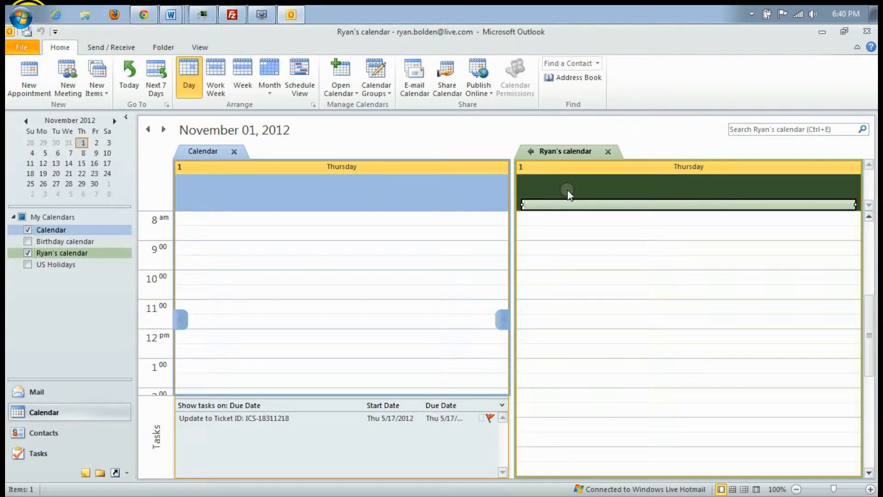
click(608, 208)
text(tart to type Event )
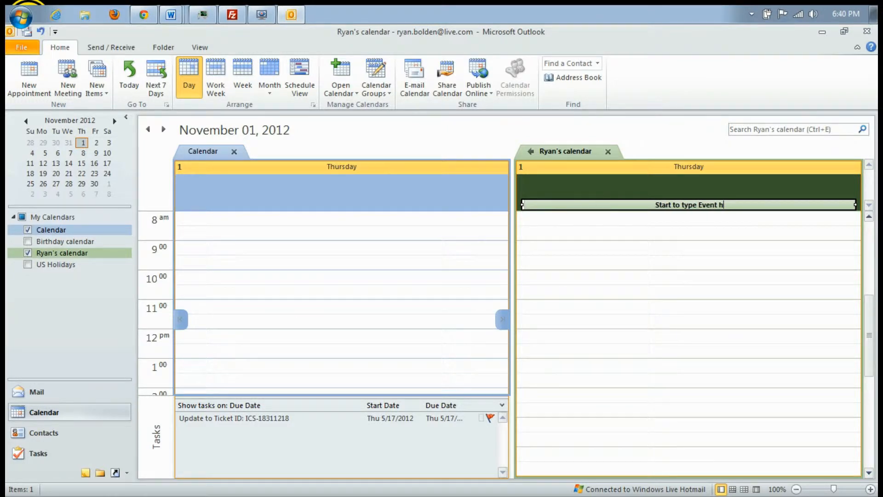
text(here)
key(Return)
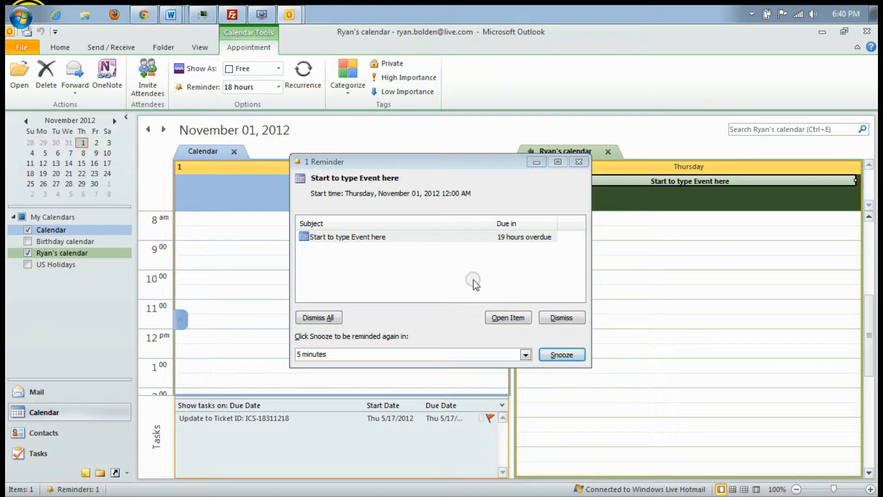
click(557, 353)
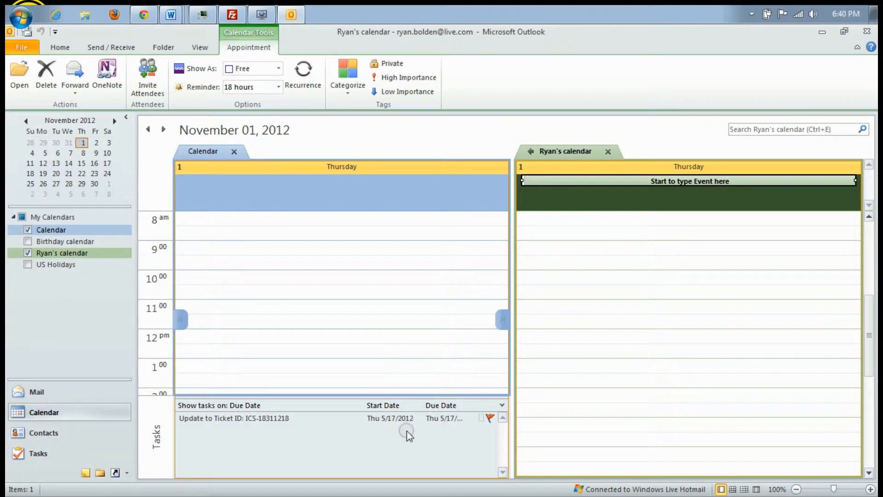
click(208, 230)
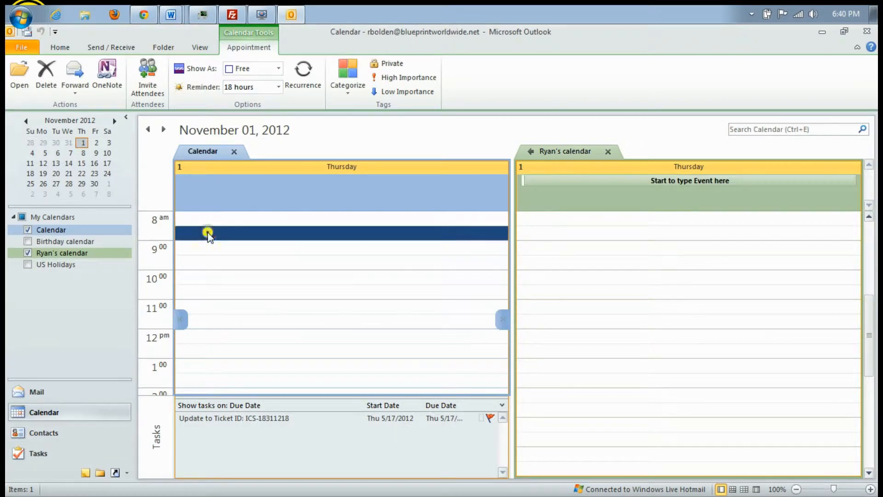
Give the event location 'Add Location' and note 'Type more information', save it, and drag it to 12 pm
double_click(689, 180)
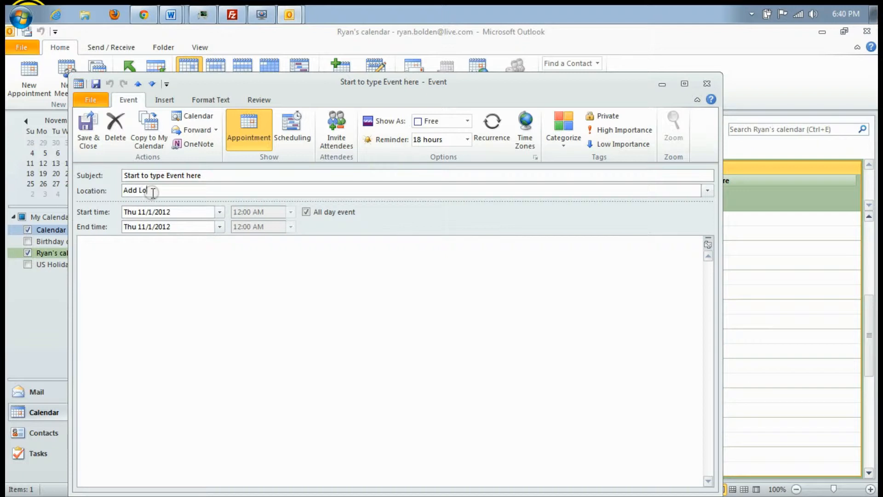
key(Tab)
key(Tab)
key(Tab)
key(Tab)
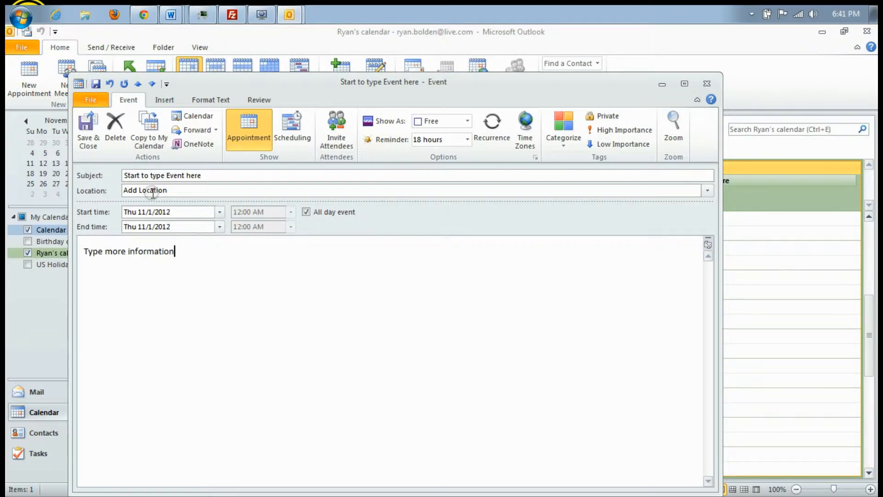
click(90, 130)
drag(651, 181, 658, 364)
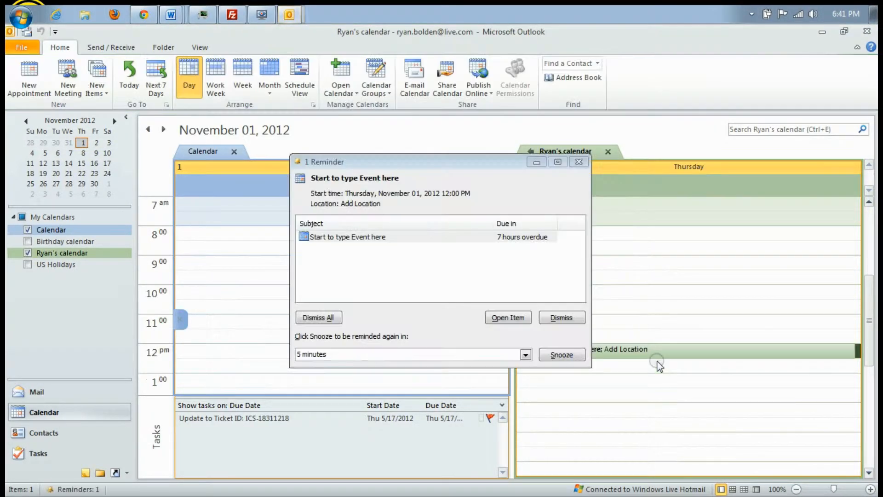
Dismiss the reminder, extend the 12 pm event to about 3 pm, and return to Mail
click(572, 317)
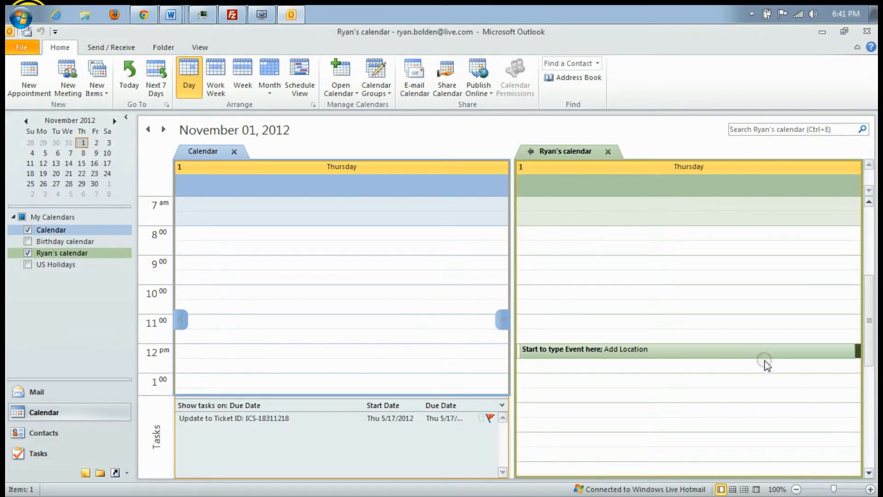
drag(764, 356, 766, 432)
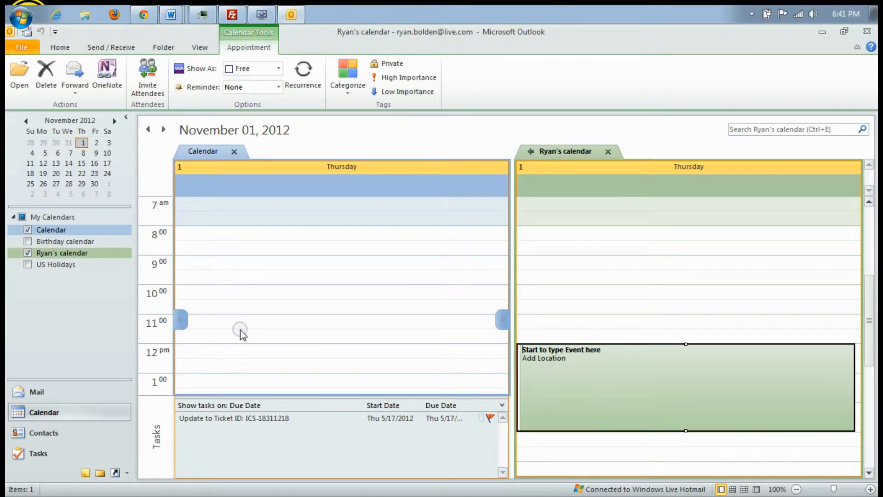
click(37, 394)
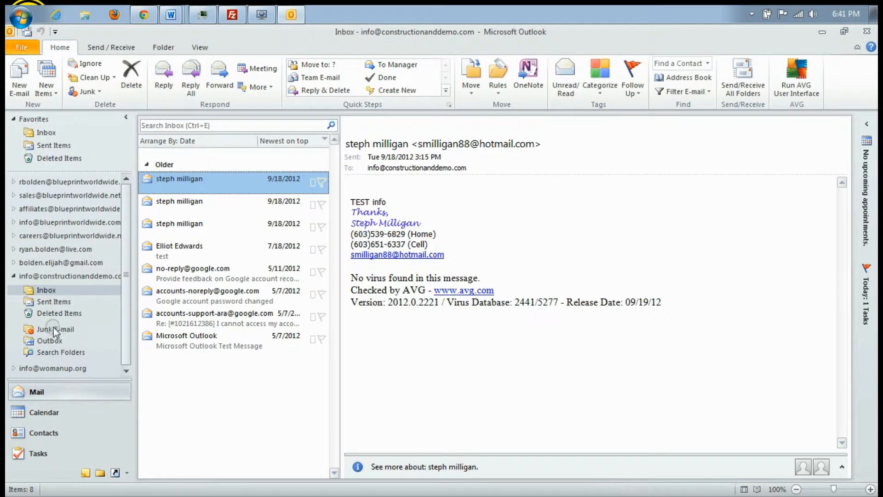
Select all eight old messages in the new account's Inbox and delete them
click(52, 290)
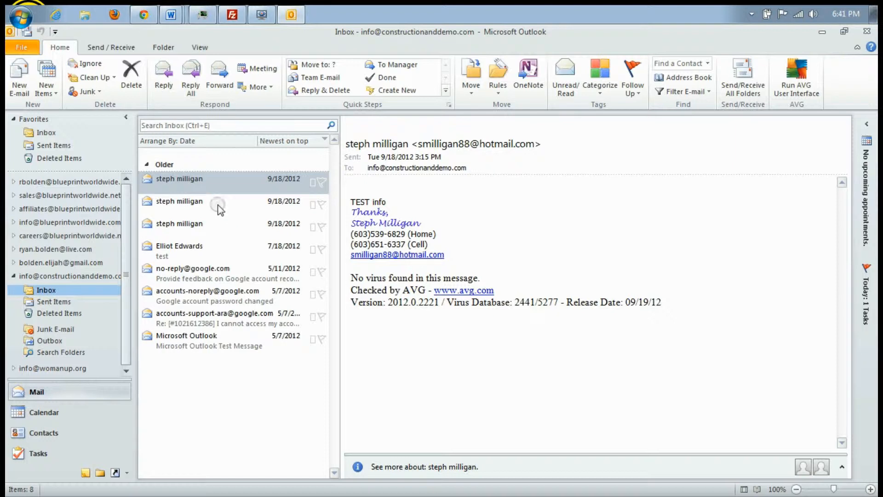
shift+click(206, 343)
key(Delete)
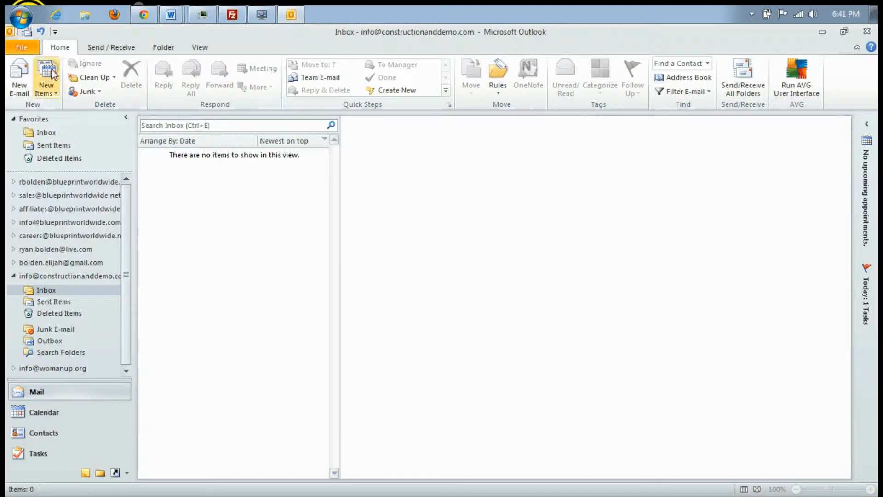
Run Send/Receive All Folders and watch the download progress window
click(106, 48)
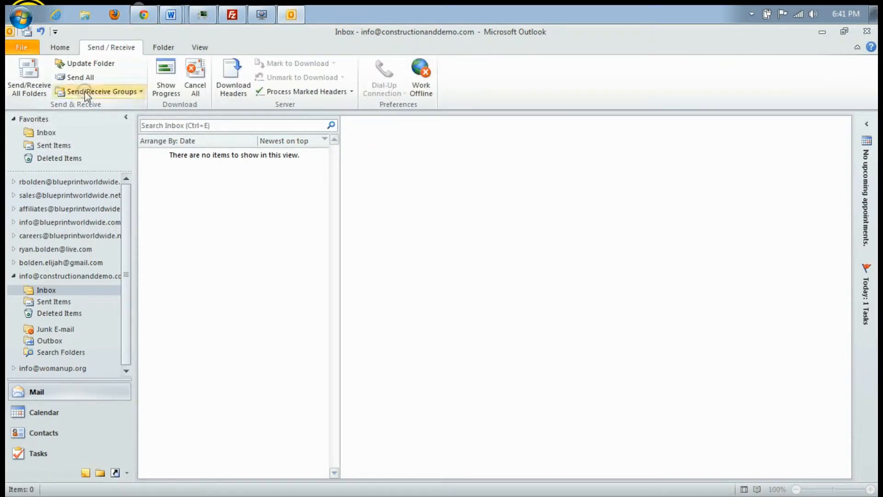
click(37, 91)
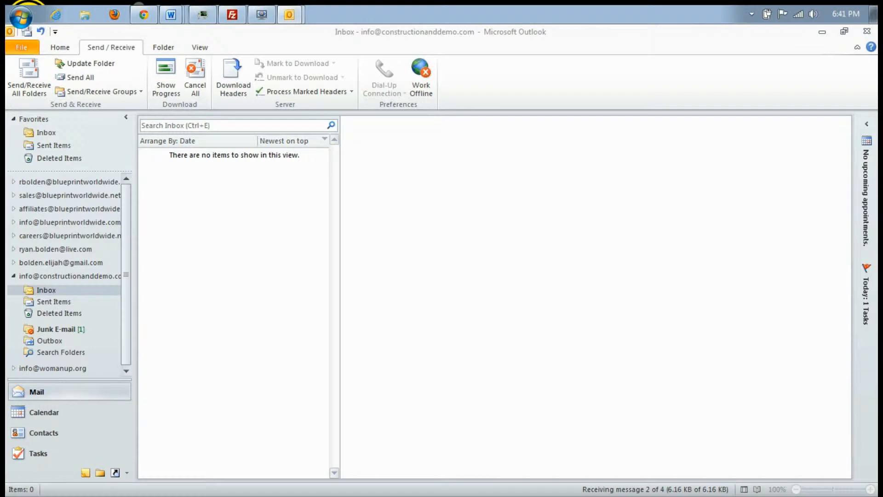
drag(0, 120, 398, 165)
Create a new mail folder named 'Clients' under the Inbox
click(166, 48)
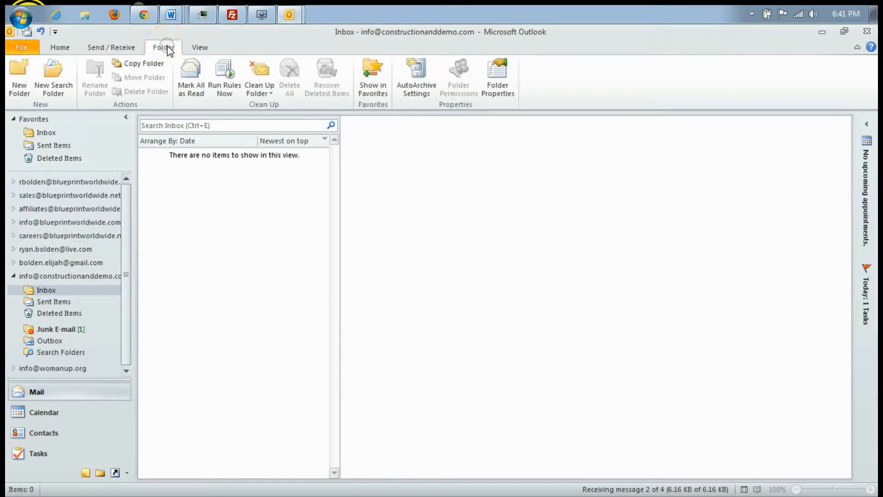
click(20, 78)
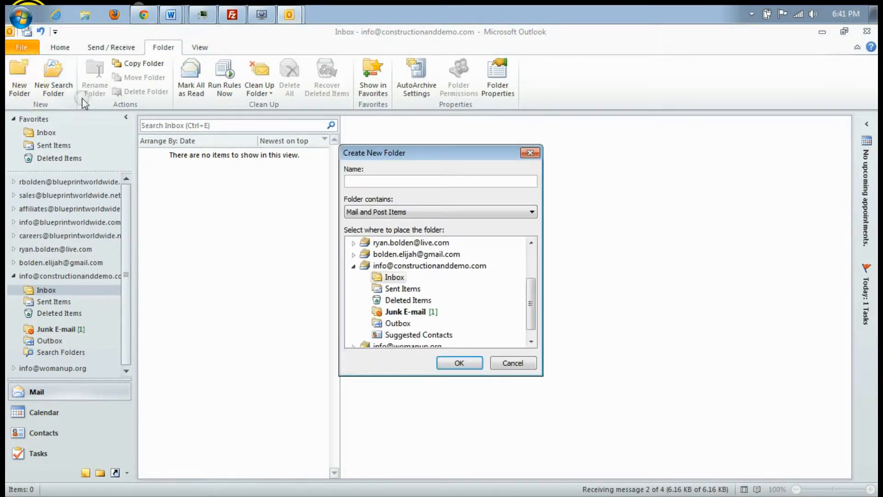
text(Clients)
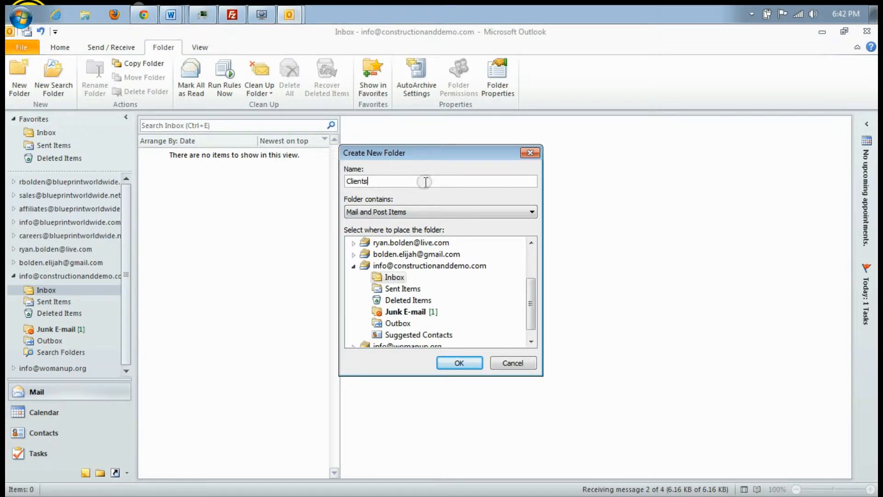
key(Return)
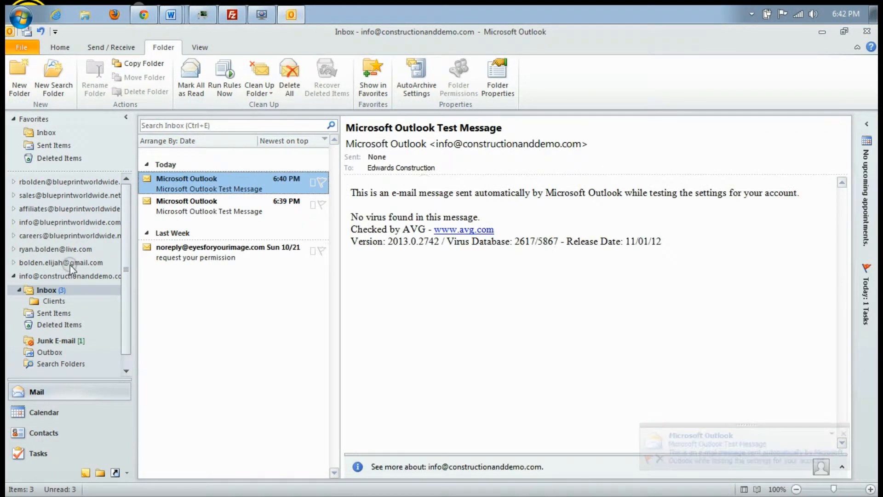
Move the 6:40 PM test message into Clients, verify it there, and return to the Inbox
click(207, 204)
click(212, 252)
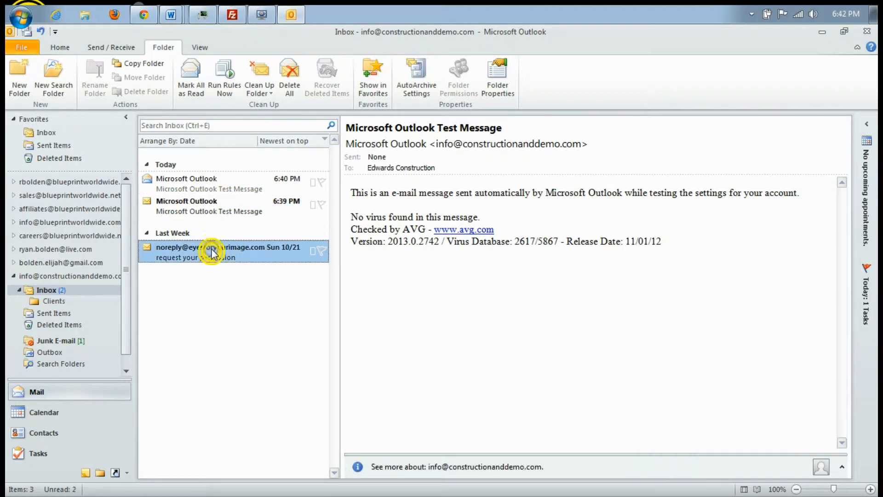
click(207, 203)
click(202, 184)
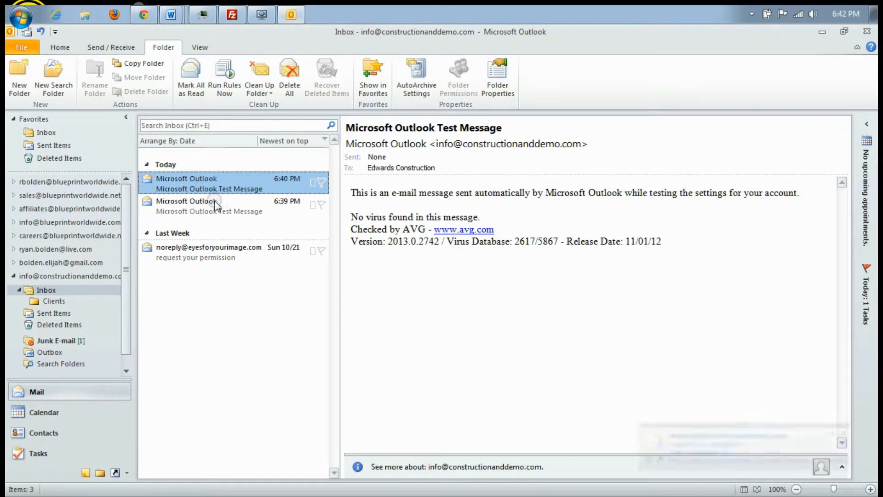
drag(202, 184, 59, 305)
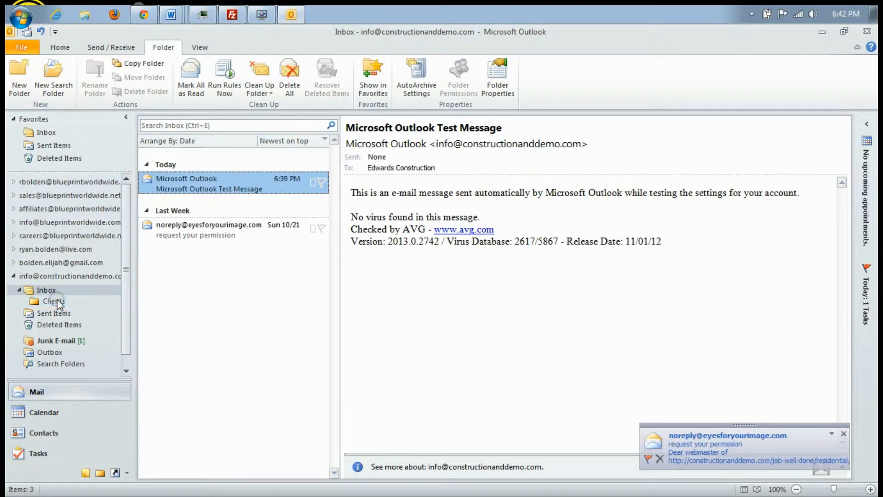
click(53, 301)
click(47, 290)
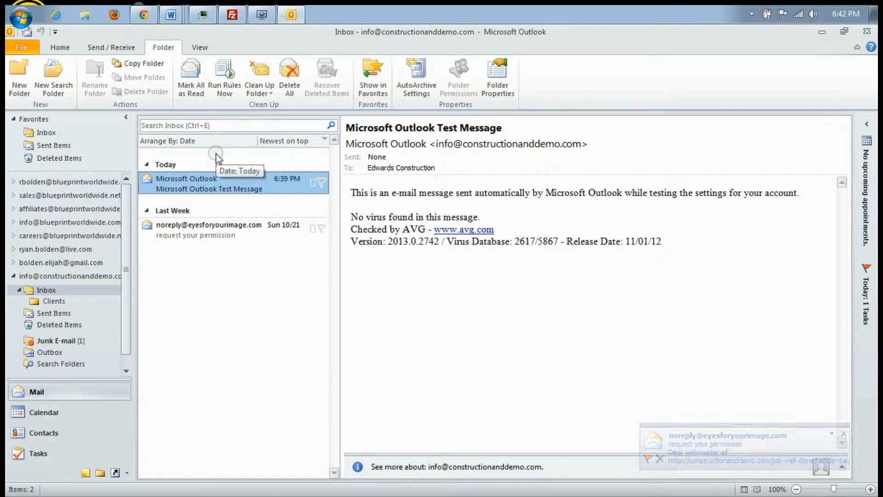
Check the Run Rules Now list, browse the Change View layouts (Compact, Single, Preview), then return to Home
click(228, 95)
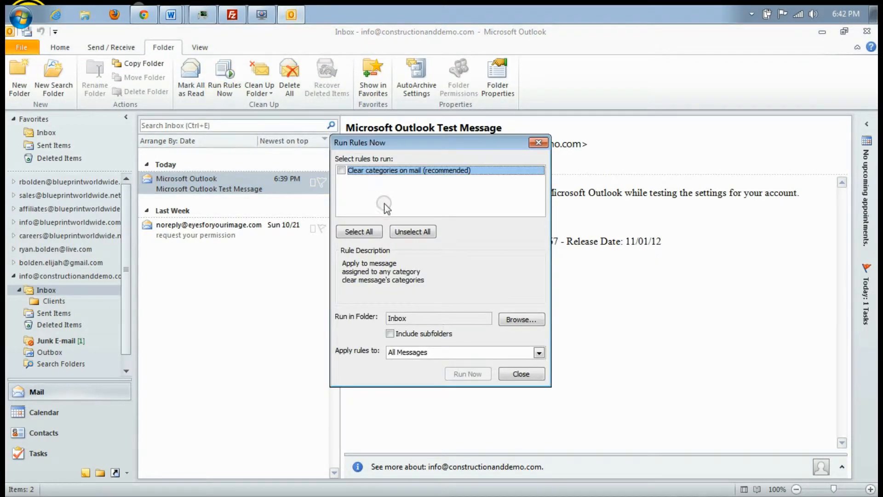
click(537, 142)
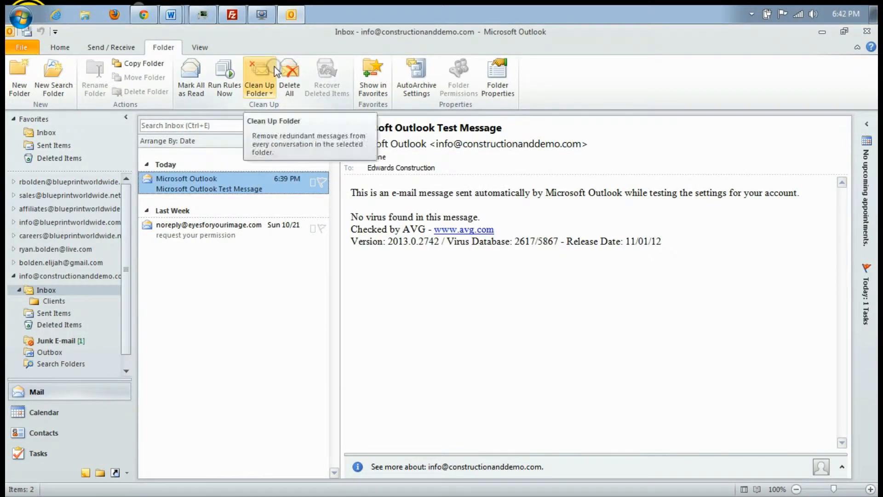
click(205, 48)
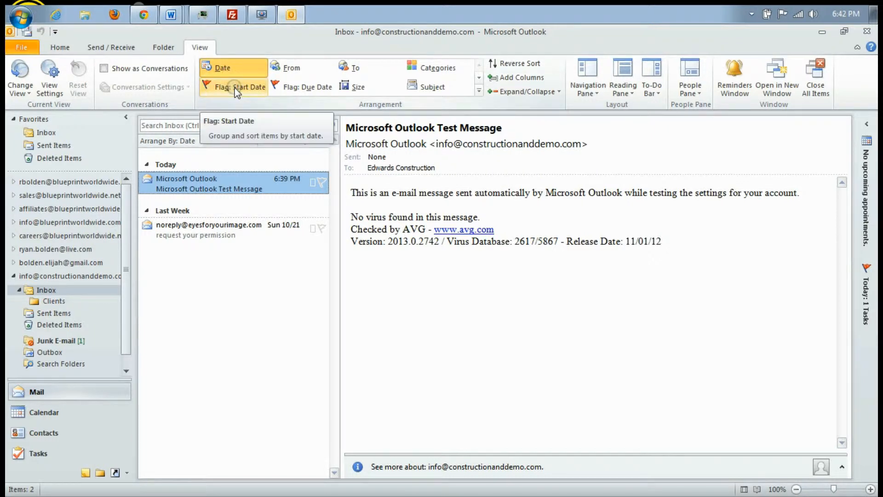
click(30, 89)
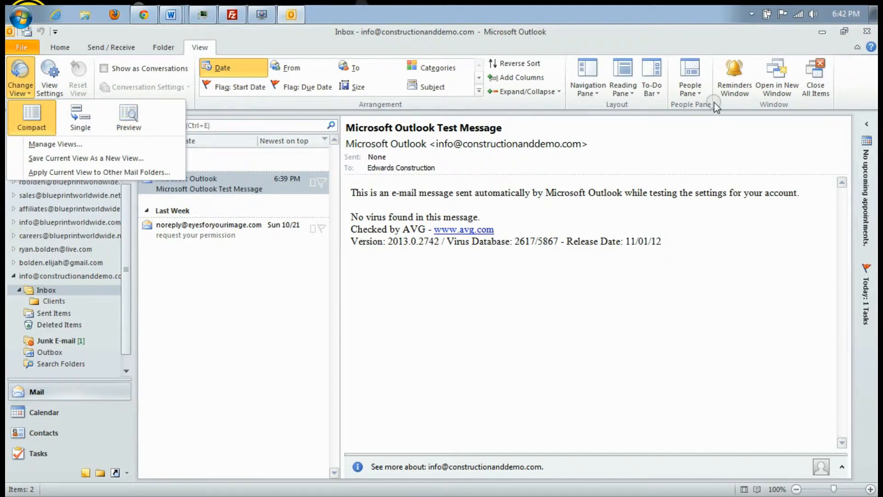
click(73, 46)
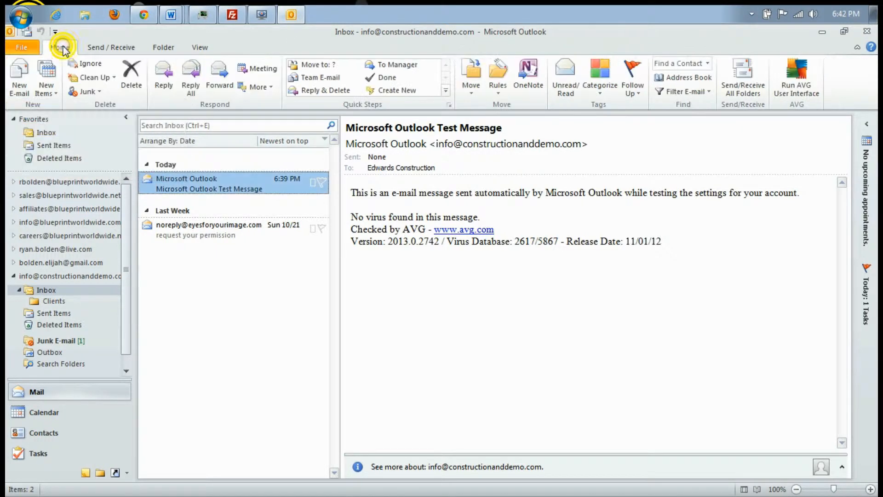
click(164, 75)
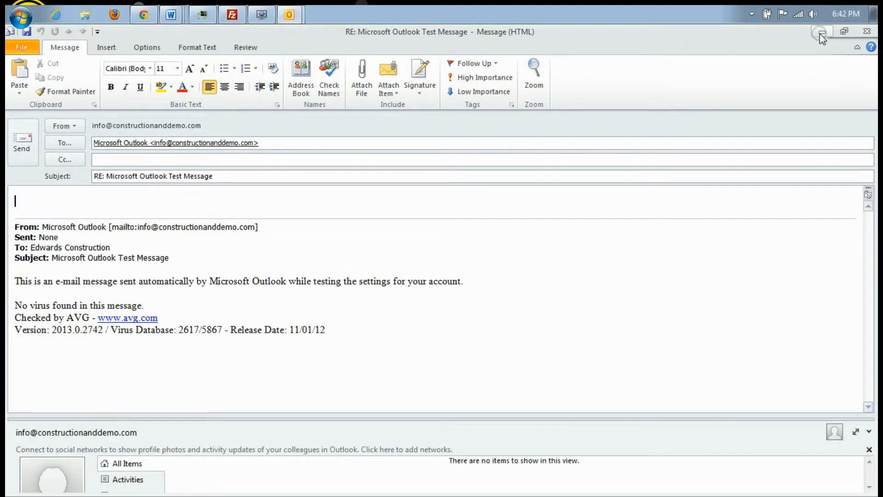
click(867, 33)
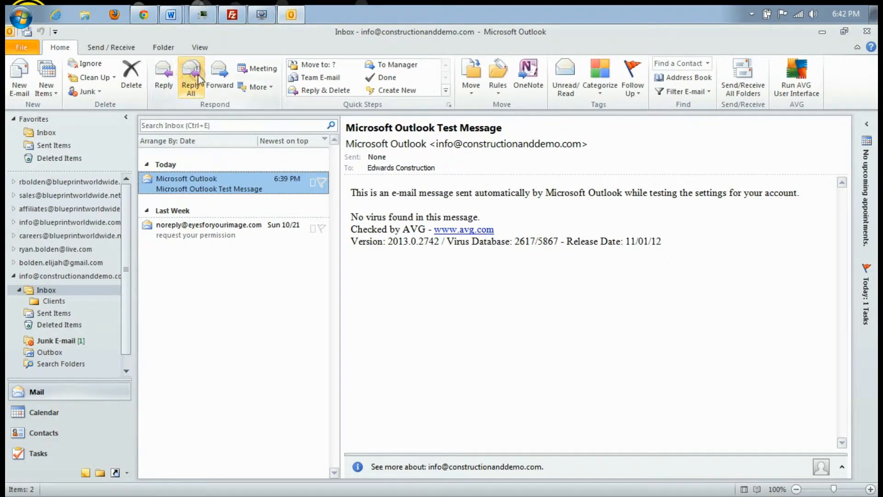
click(266, 89)
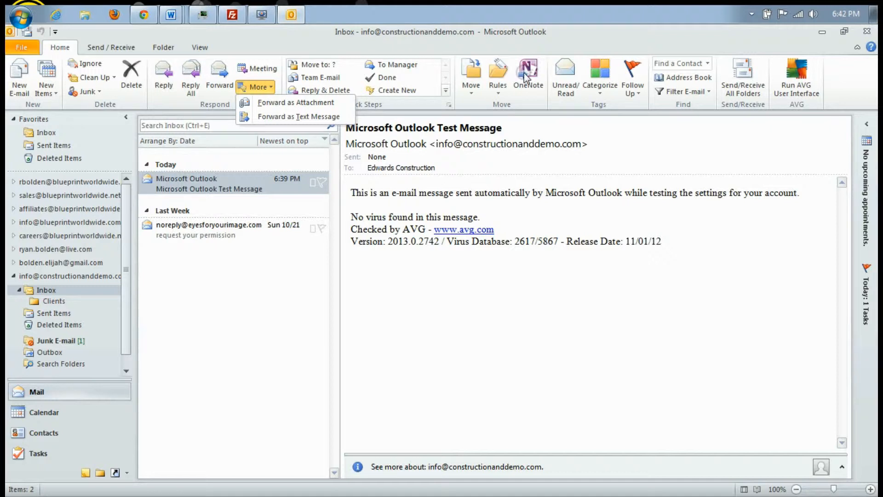
click(557, 73)
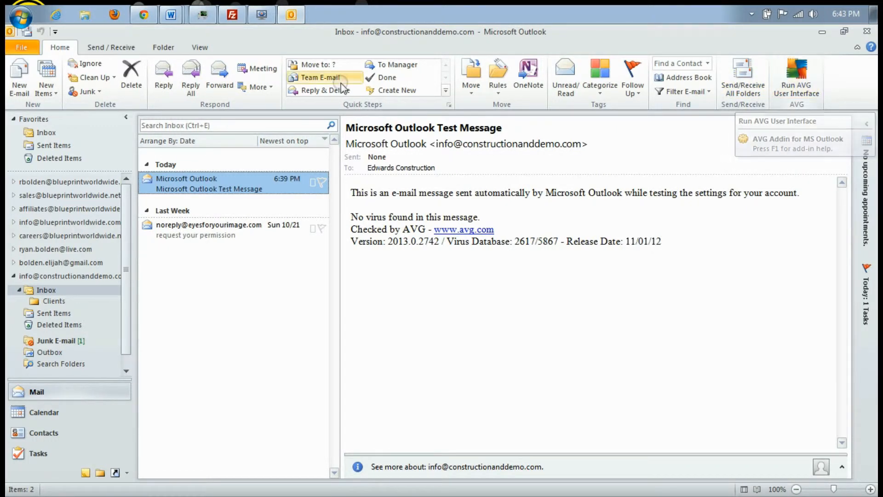
click(99, 92)
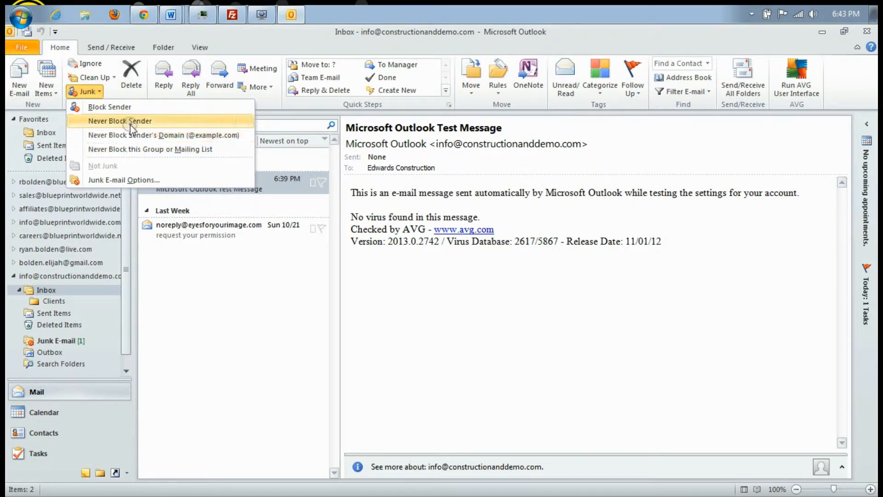
click(83, 92)
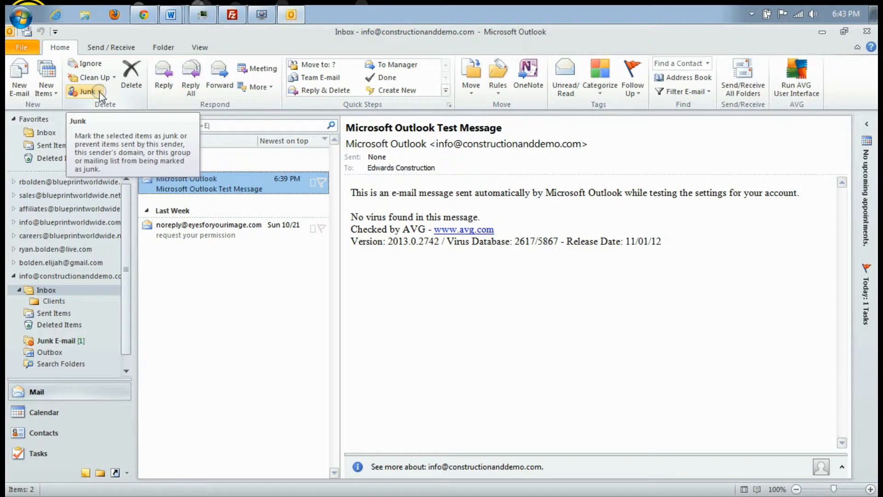
click(17, 50)
click(17, 50)
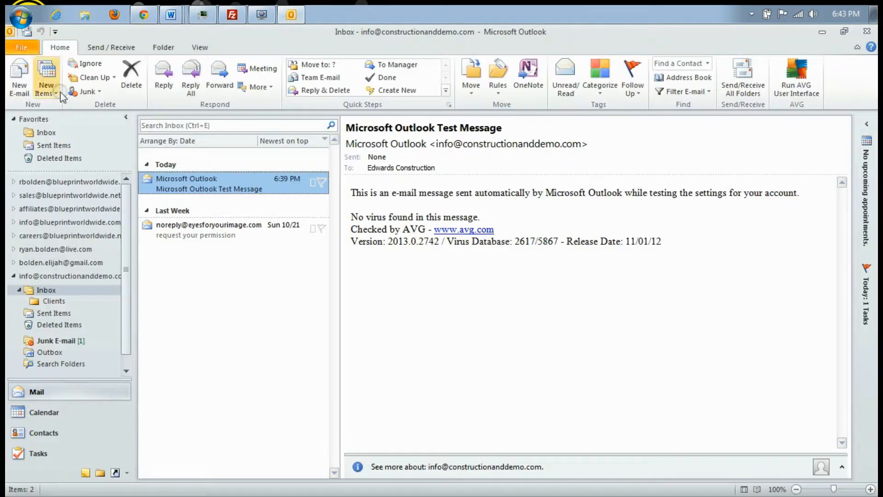
click(32, 47)
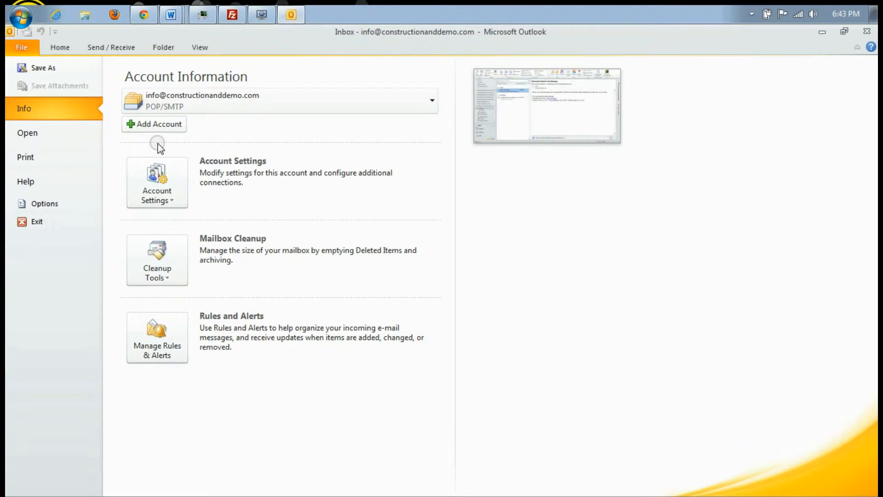
click(159, 192)
click(175, 239)
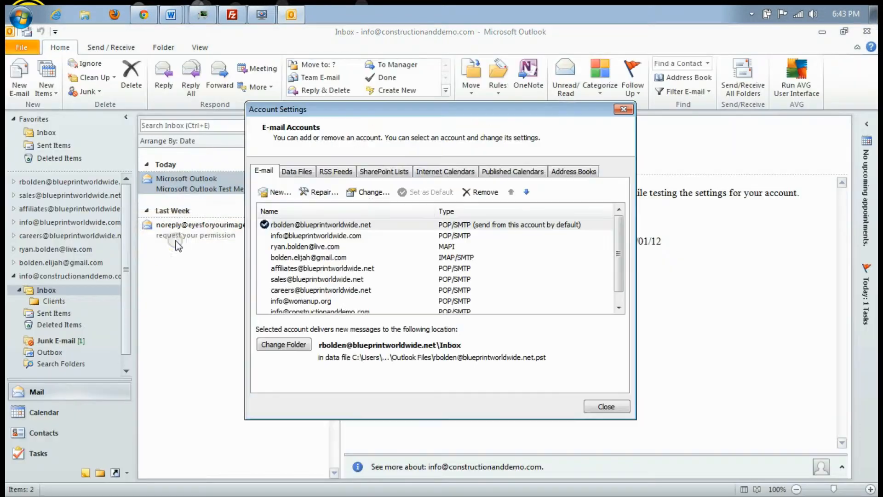
click(328, 225)
drag(612, 247, 612, 228)
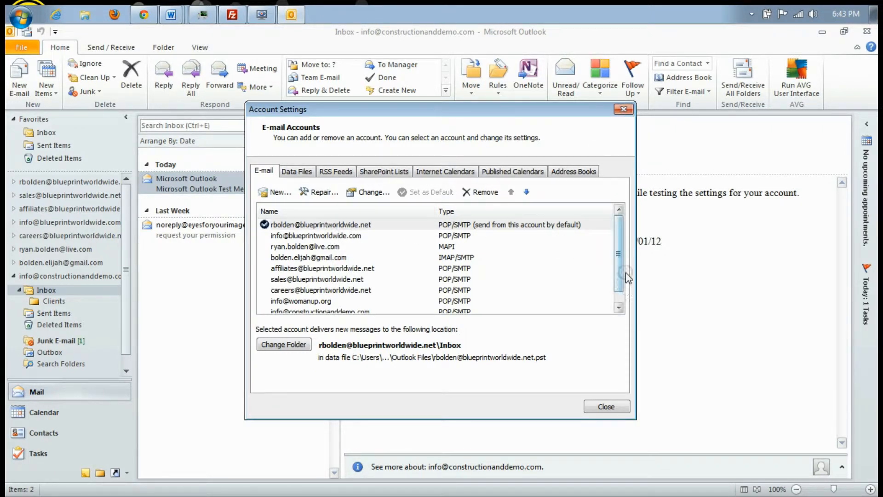
scroll(621, 262, down, 1)
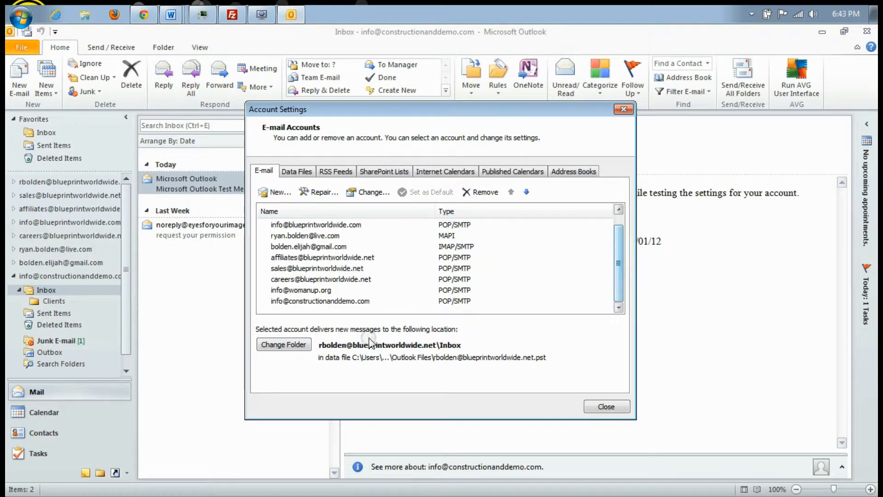
click(323, 301)
double_click(324, 302)
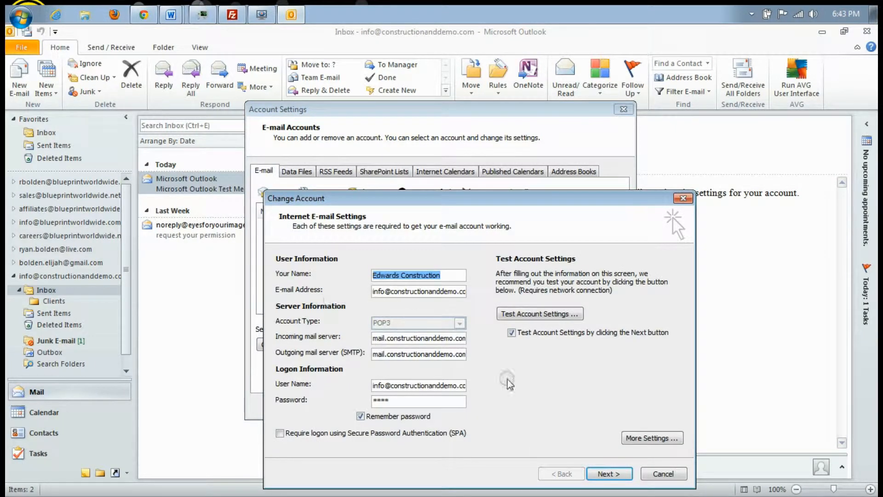
click(660, 475)
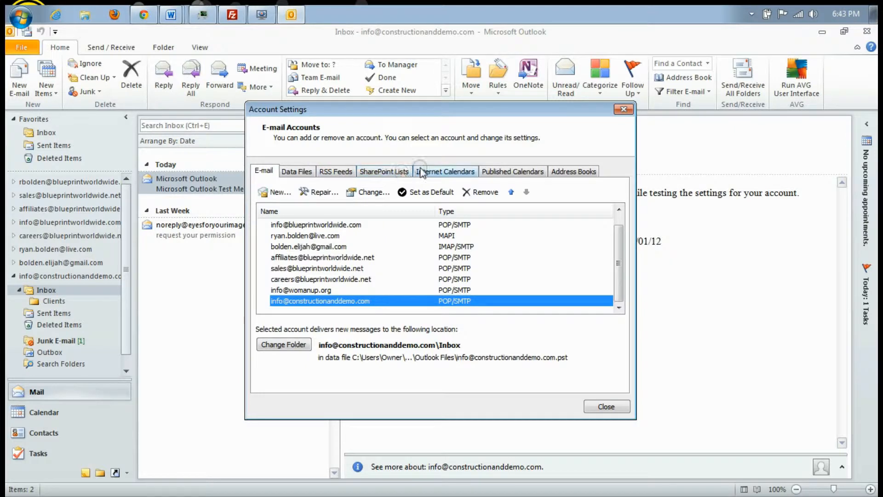
click(627, 109)
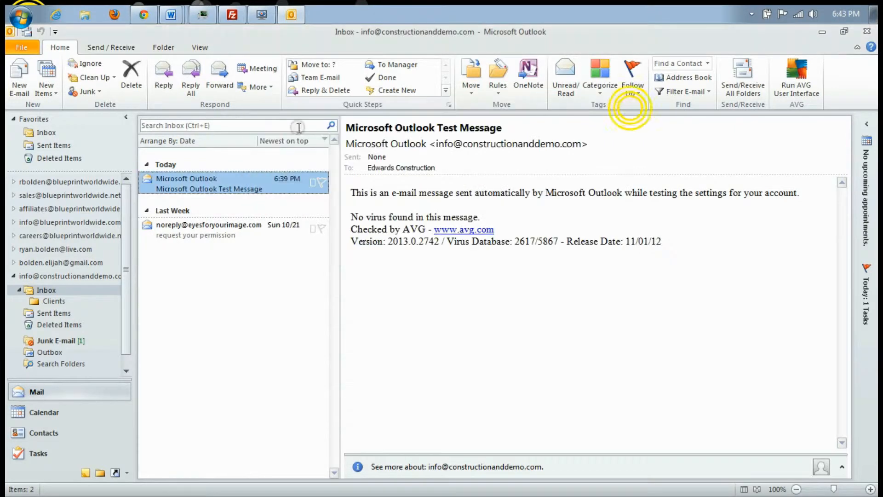
click(22, 47)
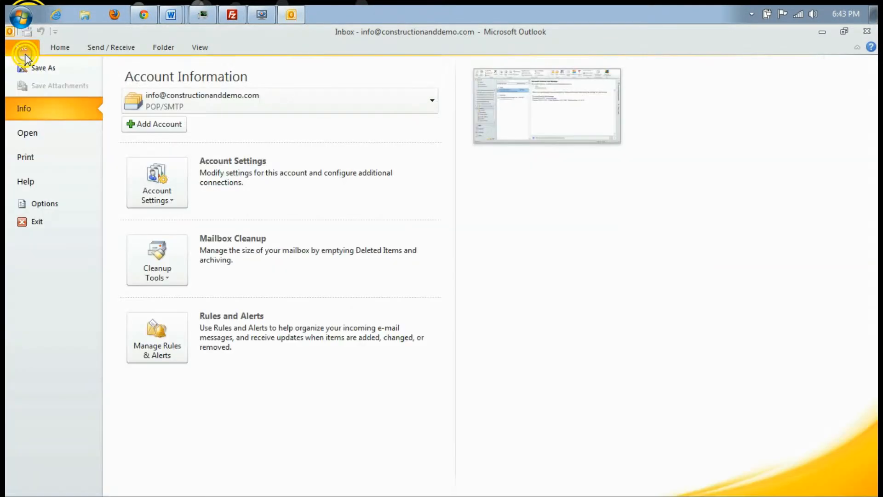
Open Outlook Options on the Mail page and scroll through its HTML compose settings
click(73, 203)
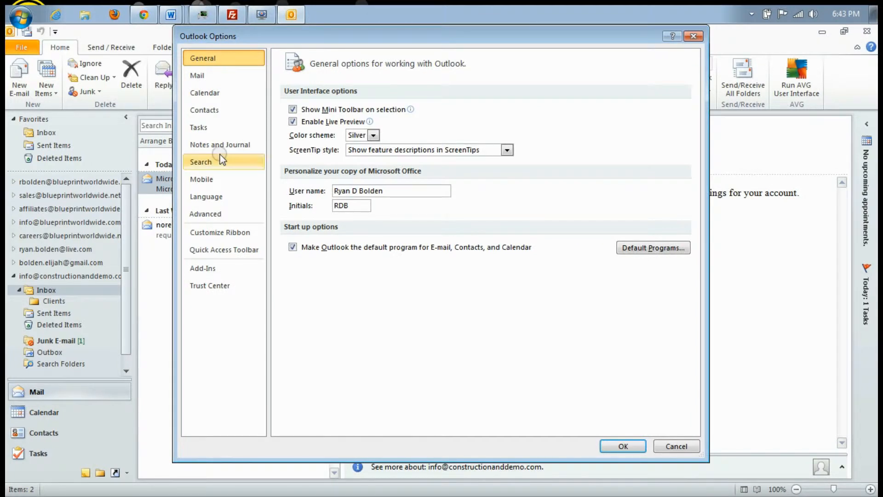
click(214, 77)
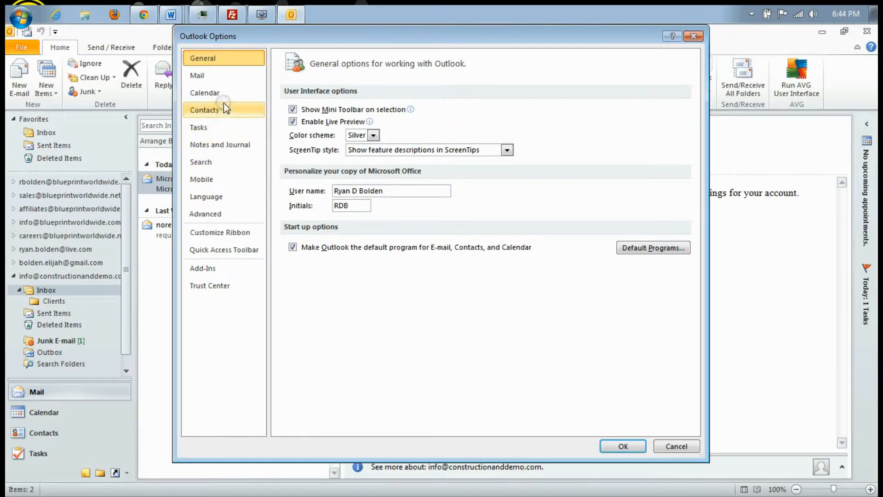
click(224, 76)
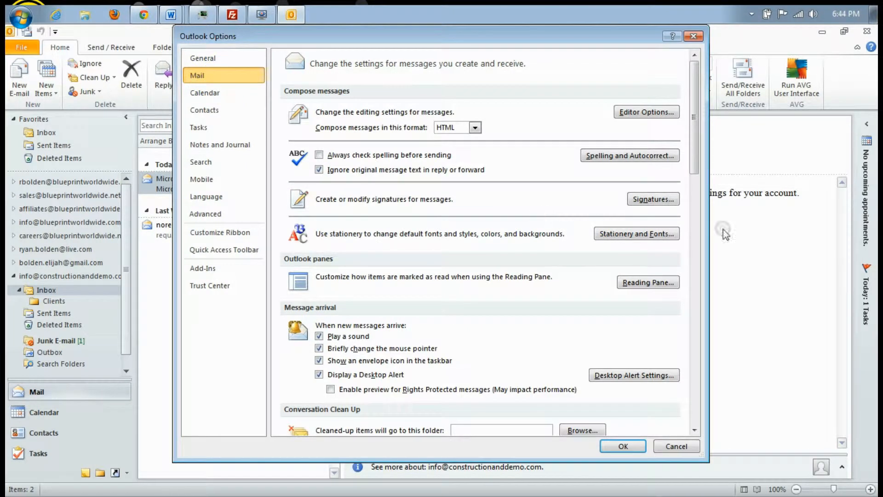
drag(696, 154, 697, 164)
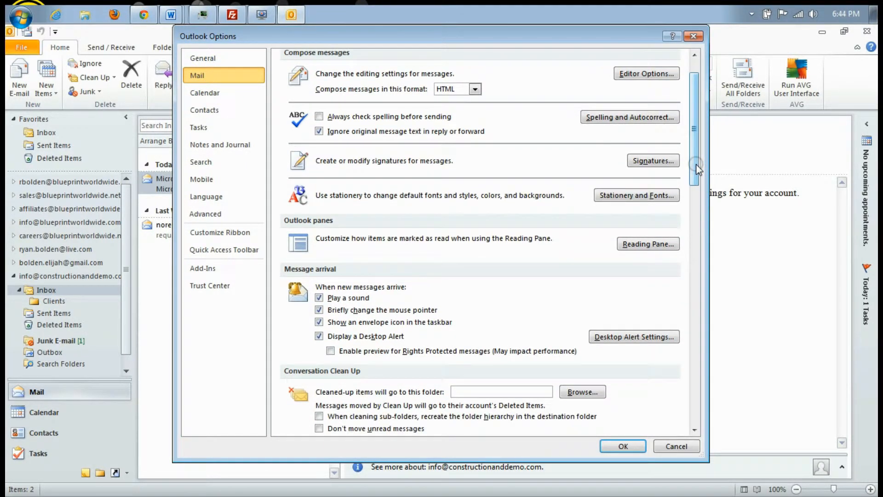
drag(696, 164, 716, 143)
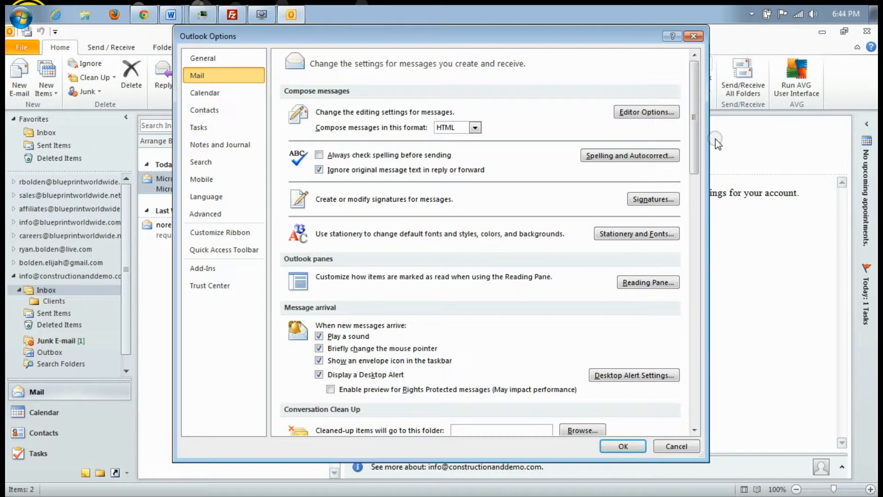
Page through the Calendar, Contacts, Tasks, Notes and Journal, and Search options
click(203, 93)
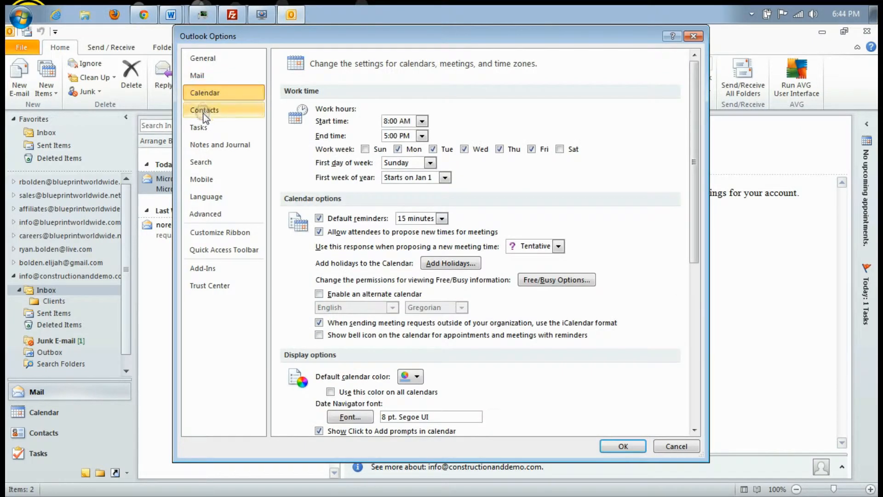
click(204, 113)
click(201, 127)
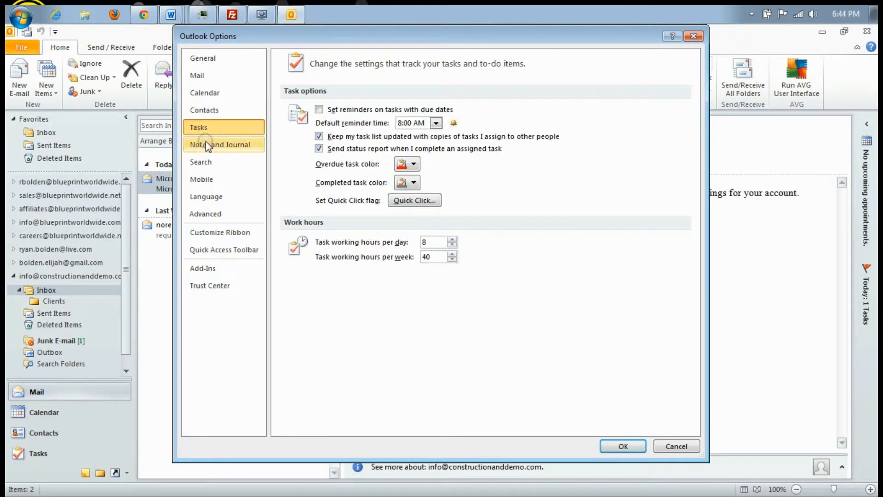
click(206, 145)
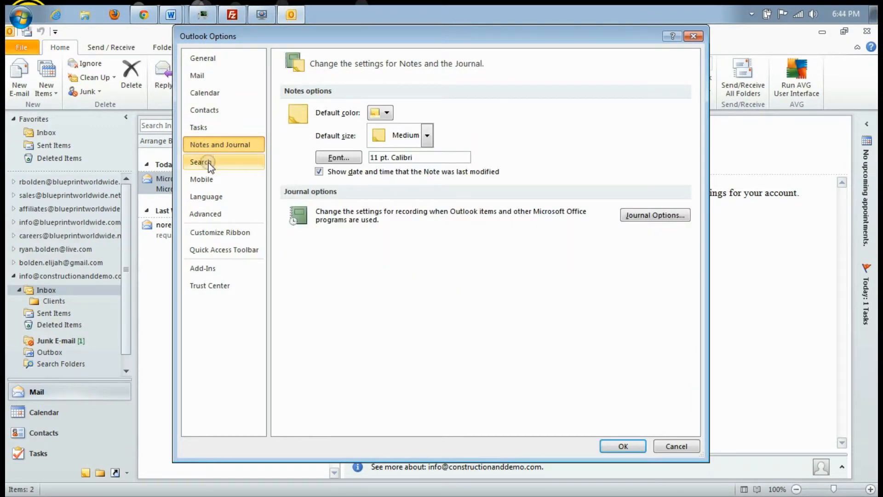
click(207, 163)
Review the Mobile, Language and Advanced options, then close Outlook Options
click(205, 179)
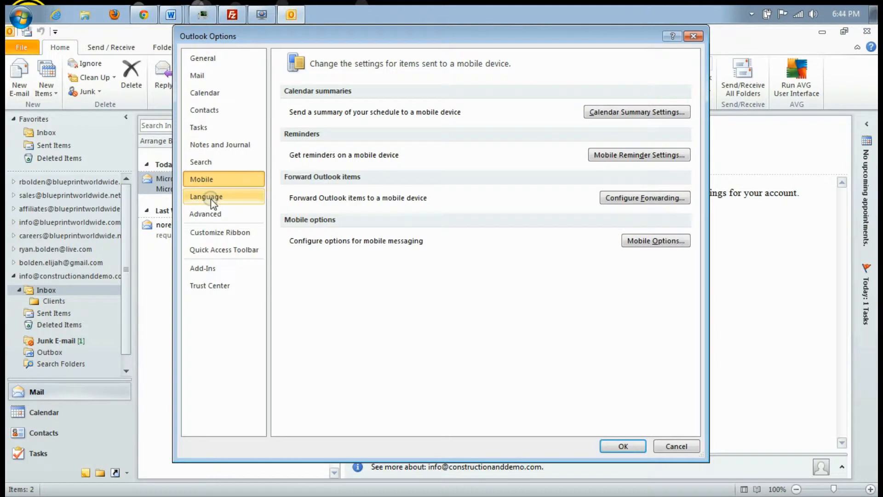
click(210, 198)
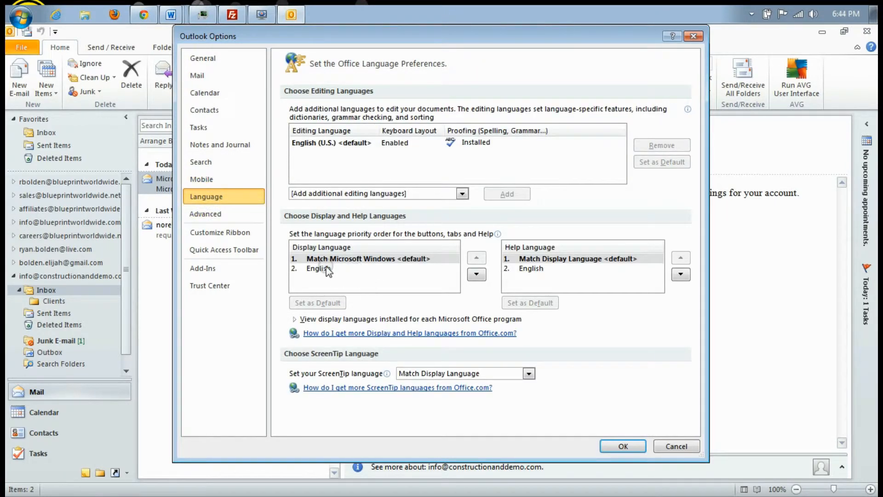
click(232, 214)
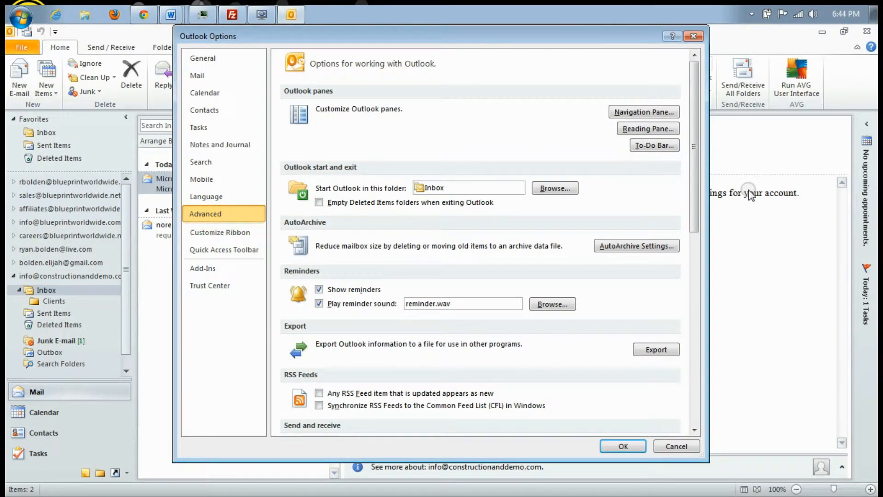
drag(694, 211, 694, 308)
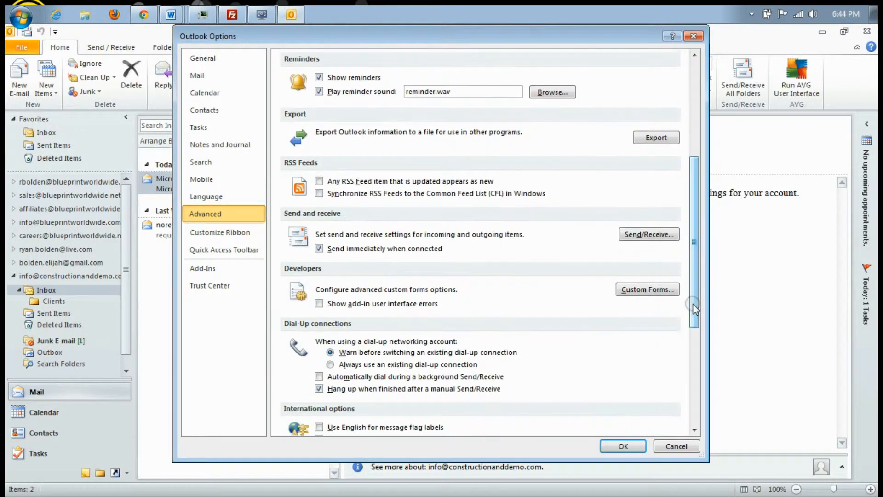
click(697, 39)
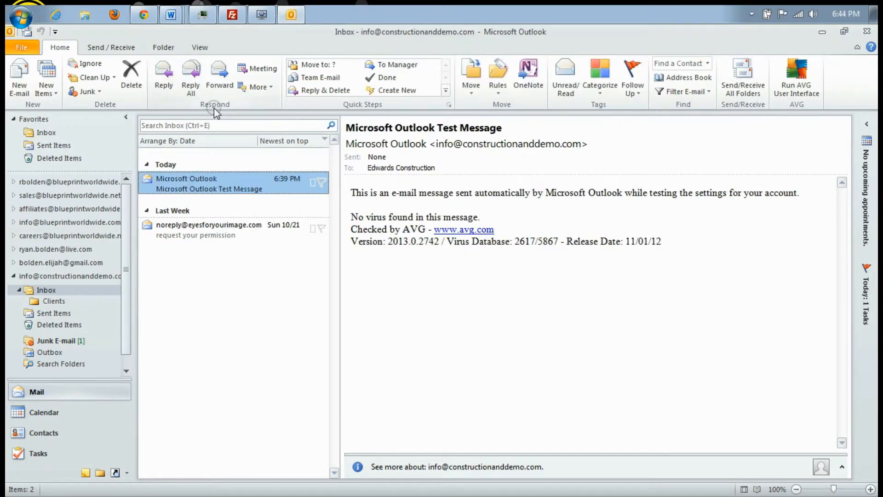
Bring Outlook back to the mail view and select the new POP3 account's top-level folder
click(35, 48)
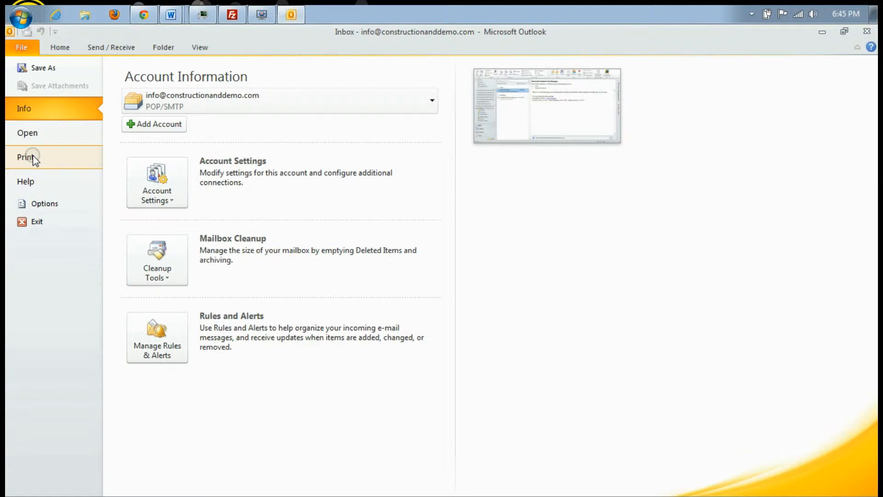
click(56, 50)
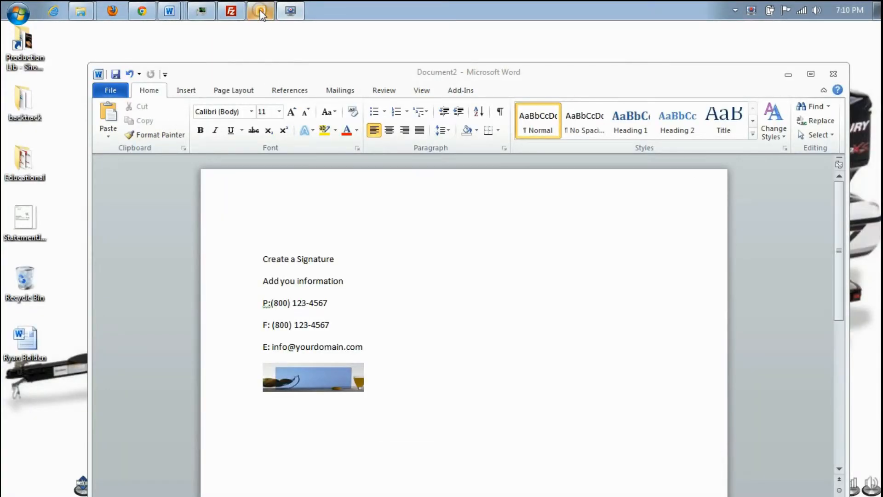
click(260, 10)
click(51, 273)
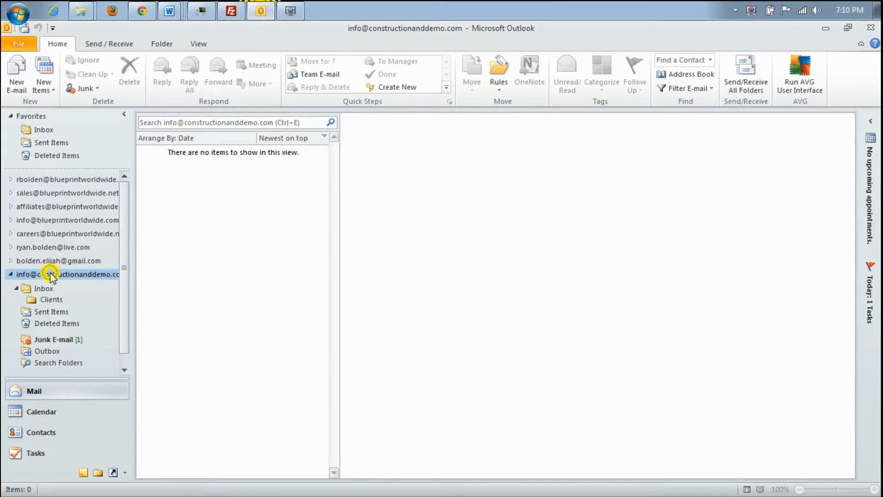
View the e-mail accounts list under Account Settings, then close it
click(19, 43)
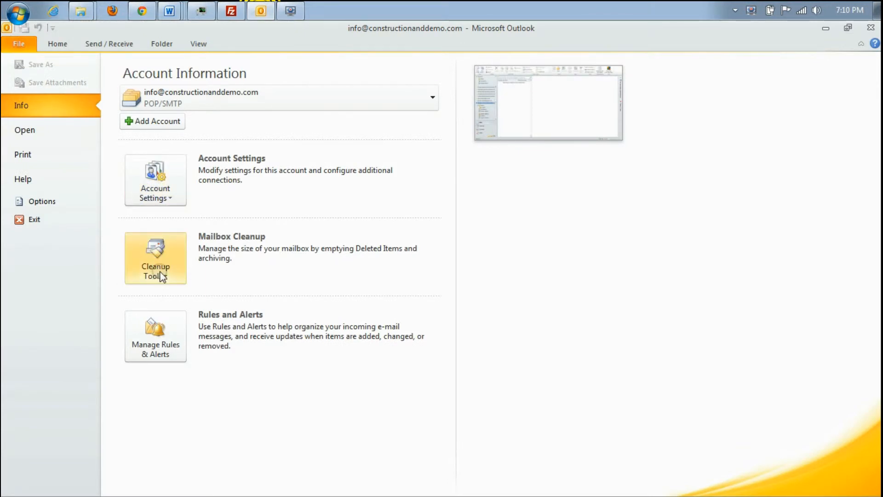
click(155, 199)
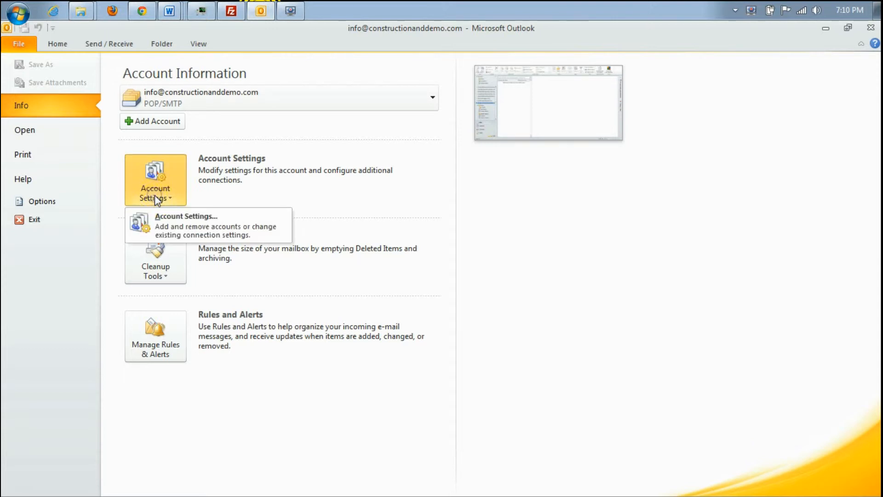
click(170, 222)
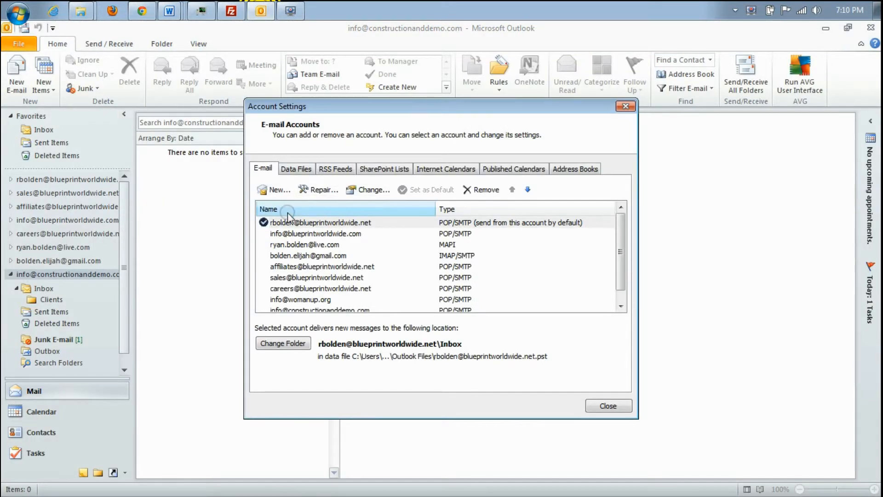
click(625, 106)
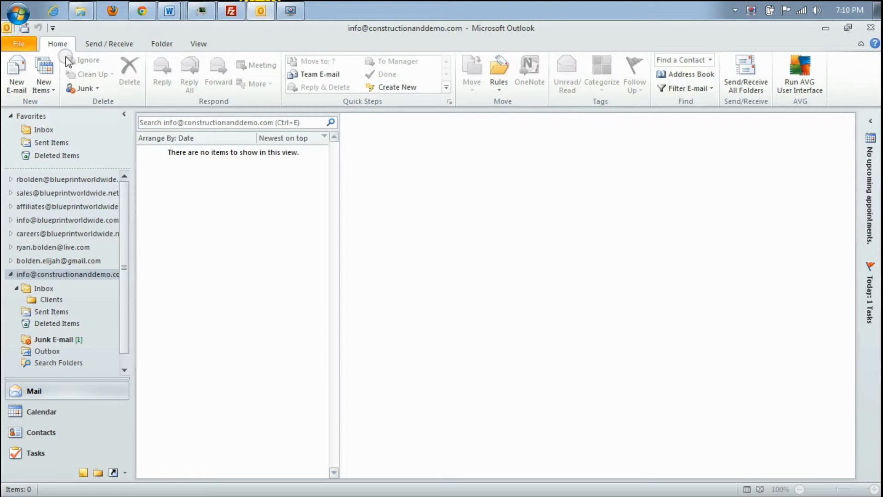
Open Outlook Options from the File page on its General settings
click(20, 43)
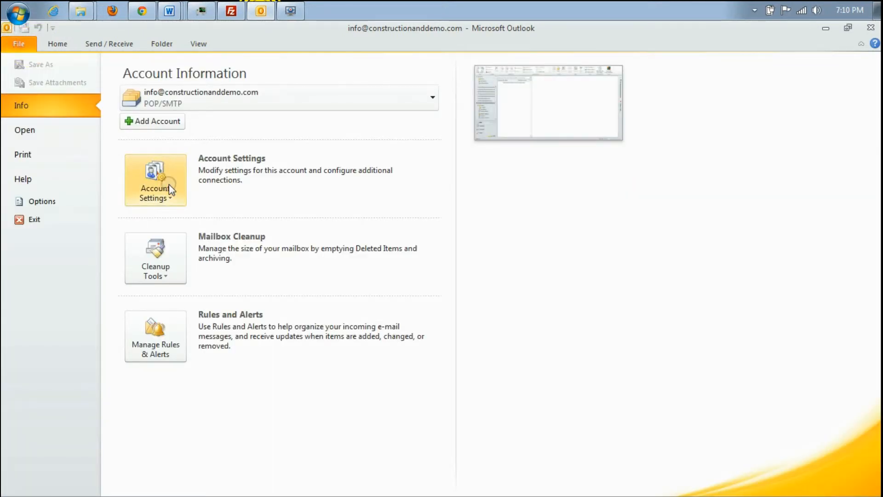
click(151, 186)
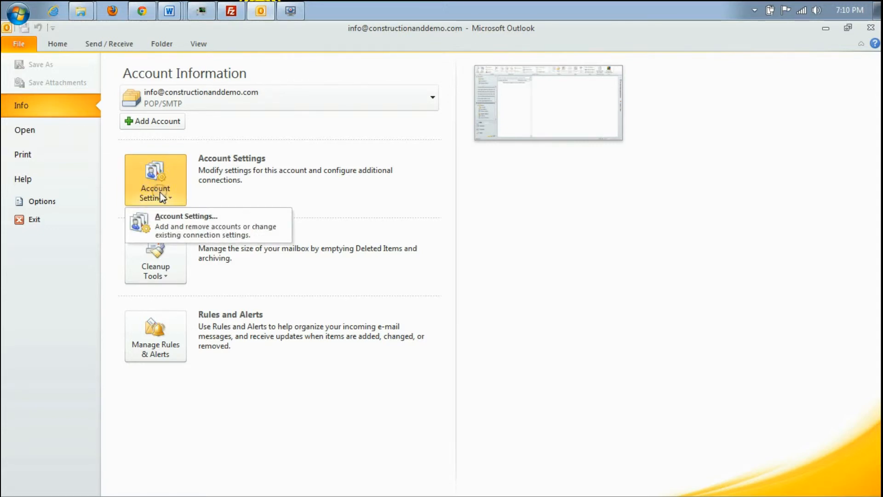
click(57, 205)
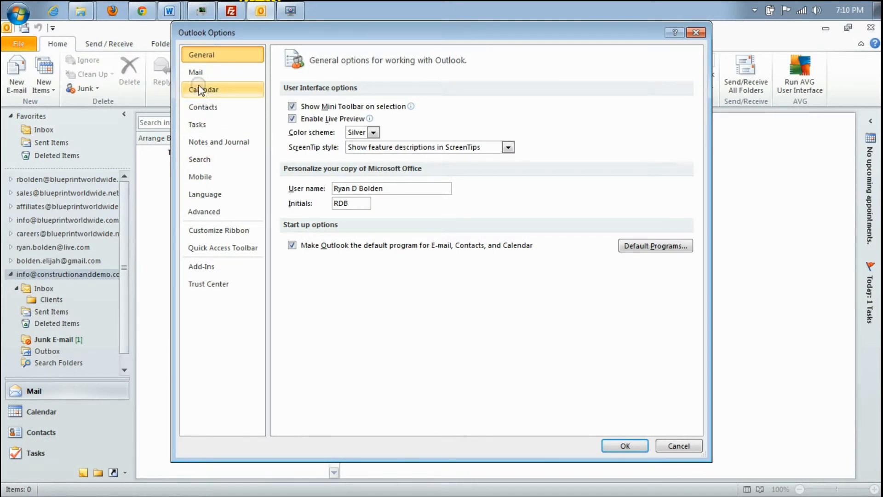
Open the Signatures and Stationery editor from the Mail options and view the CEO signature
click(197, 74)
click(654, 197)
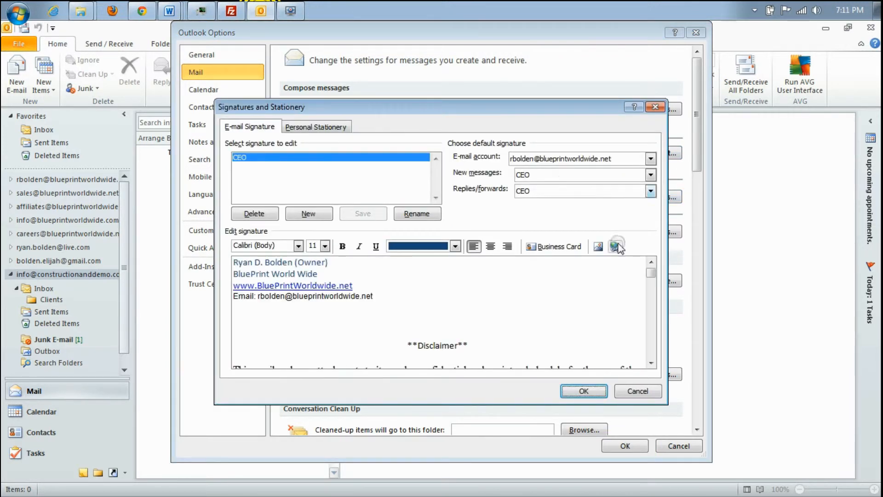
mouse_move(650, 273)
mouse_down()
mouse_move(653, 304)
mouse_move(649, 267)
mouse_move(654, 293)
mouse_up()
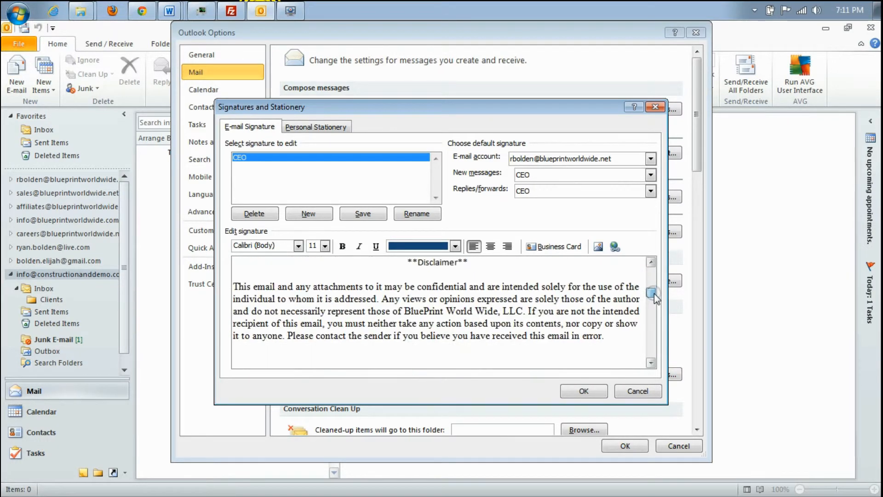
Copy the signature block and banner image from Word's Document2, then return to Outlook
click(169, 11)
click(191, 88)
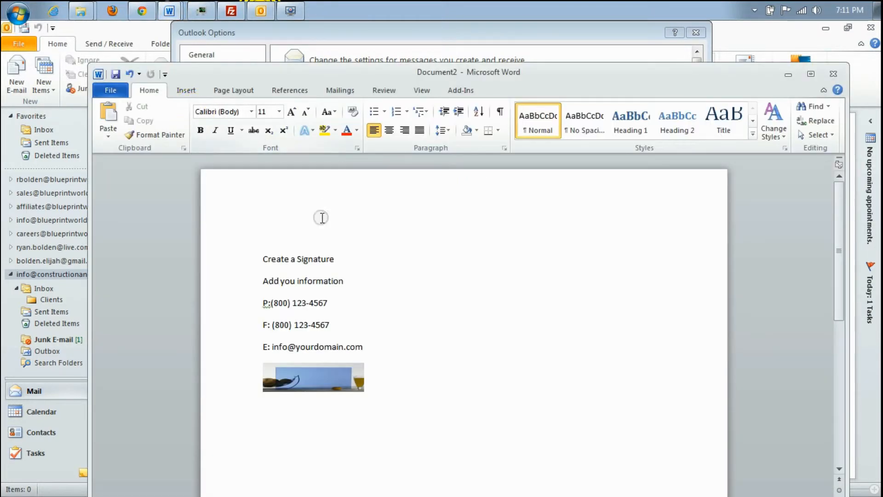
mouse_move(386, 393)
mouse_down()
mouse_move(339, 332)
mouse_move(249, 262)
mouse_move(251, 275)
mouse_up()
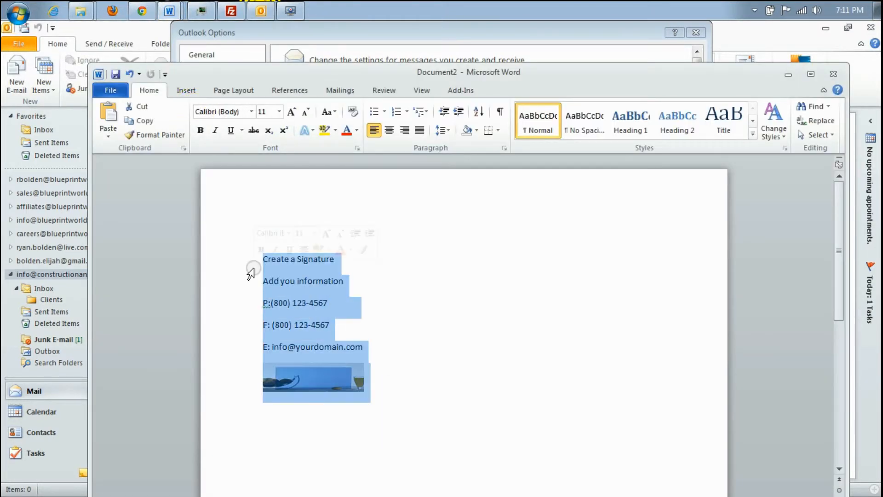
key(ctrl+c)
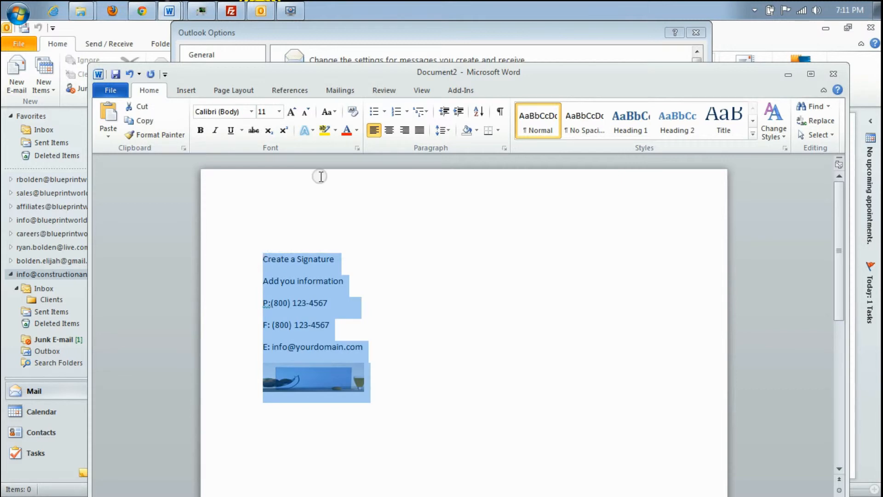
click(390, 39)
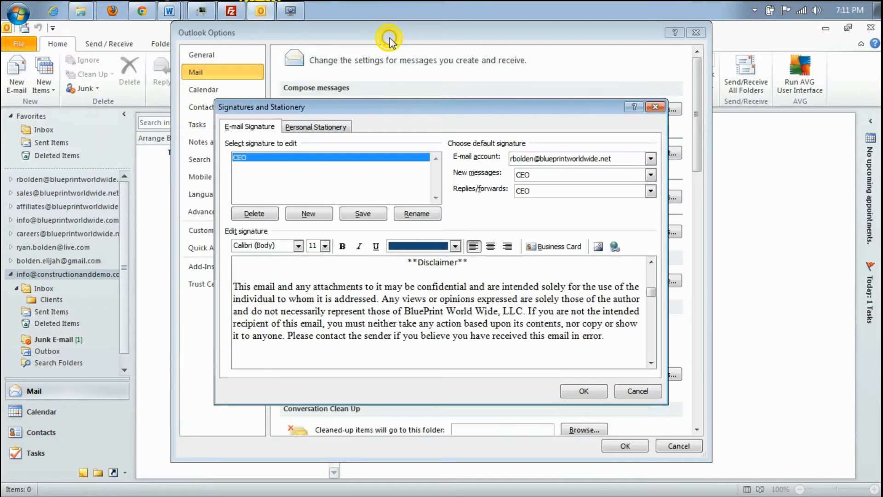
Paste the Word signature below the CEO disclaimer, remove it, and close both windows without saving
click(453, 356)
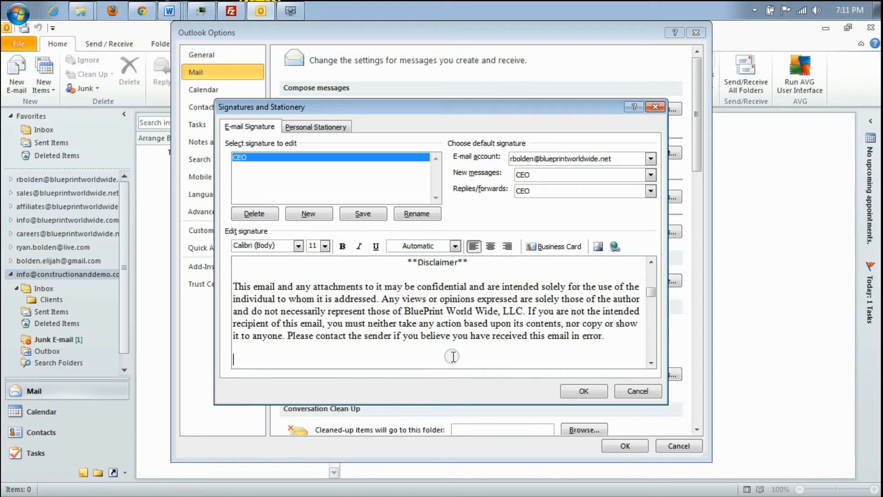
key(ctrl+v)
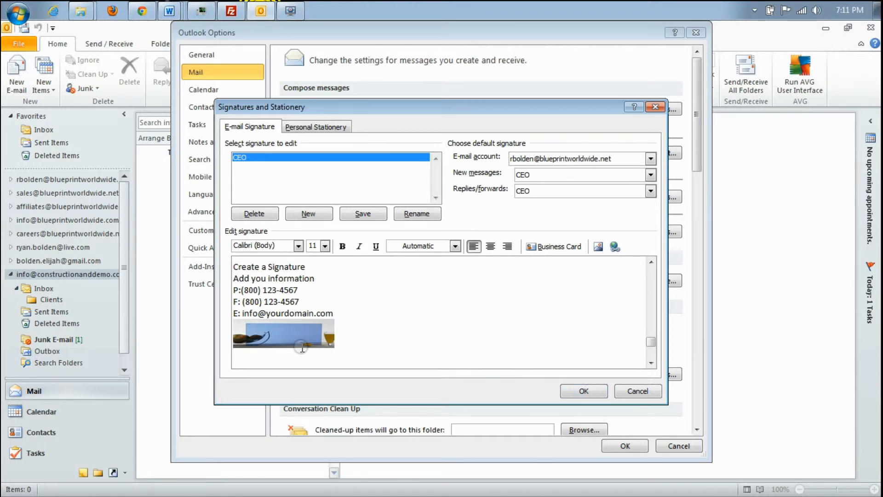
mouse_move(355, 349)
mouse_down()
mouse_move(246, 299)
mouse_move(233, 266)
mouse_up()
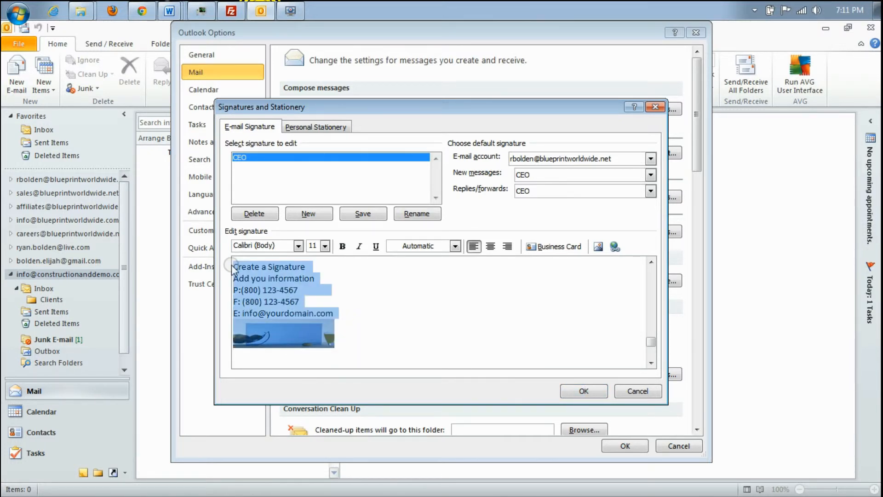
key(ctrl+v)
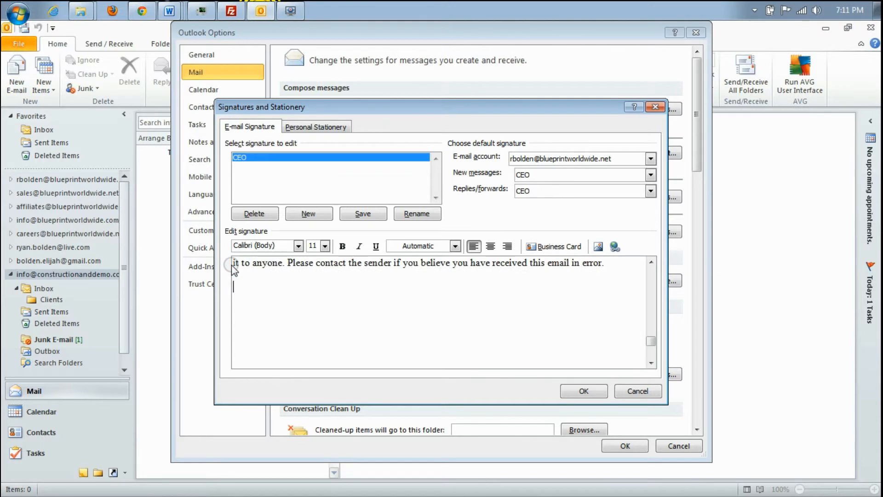
click(653, 390)
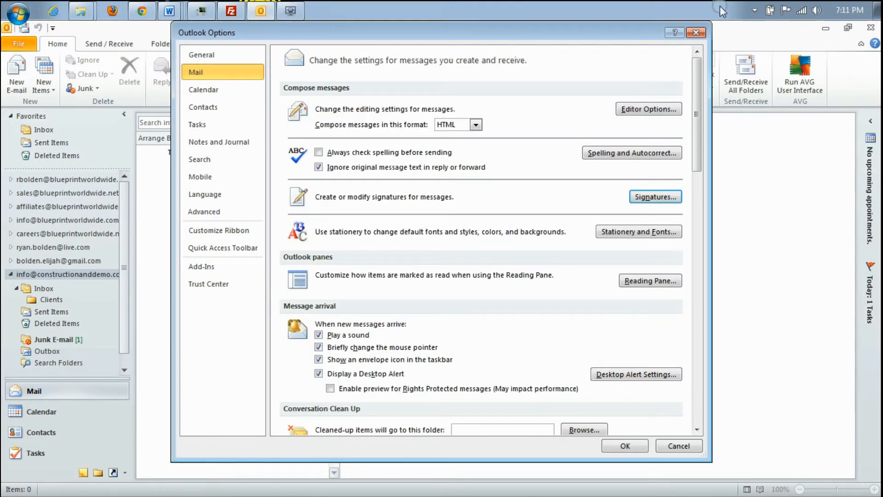
click(695, 32)
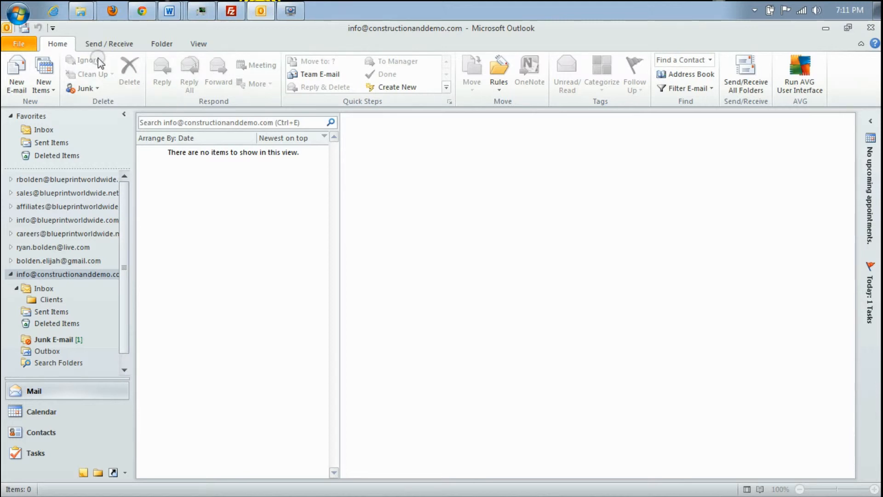